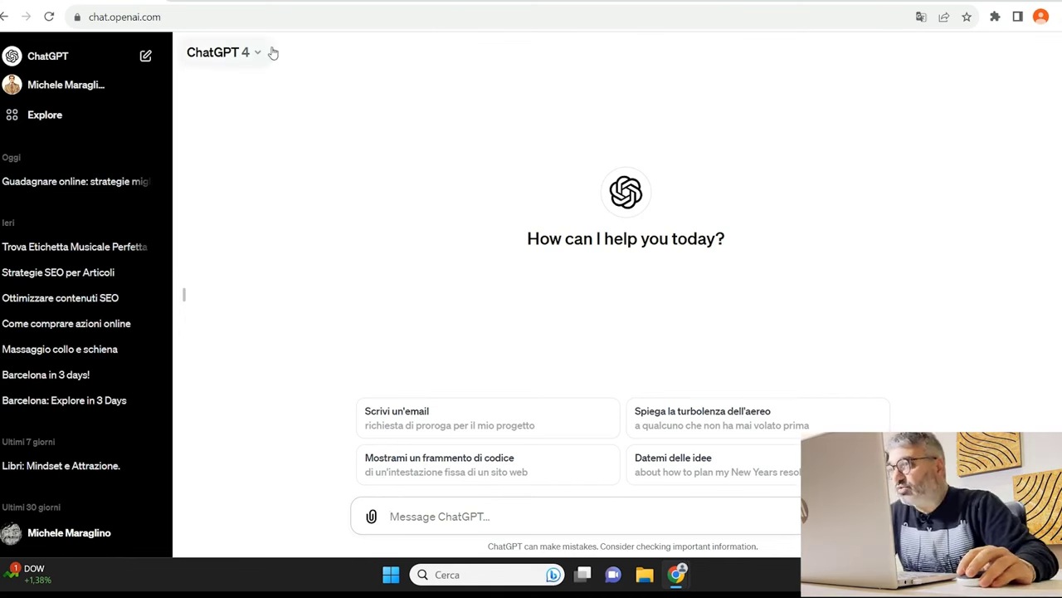
Open the GPT discovery page and examine the list of GPTs made by OpenAI.
click(57, 115)
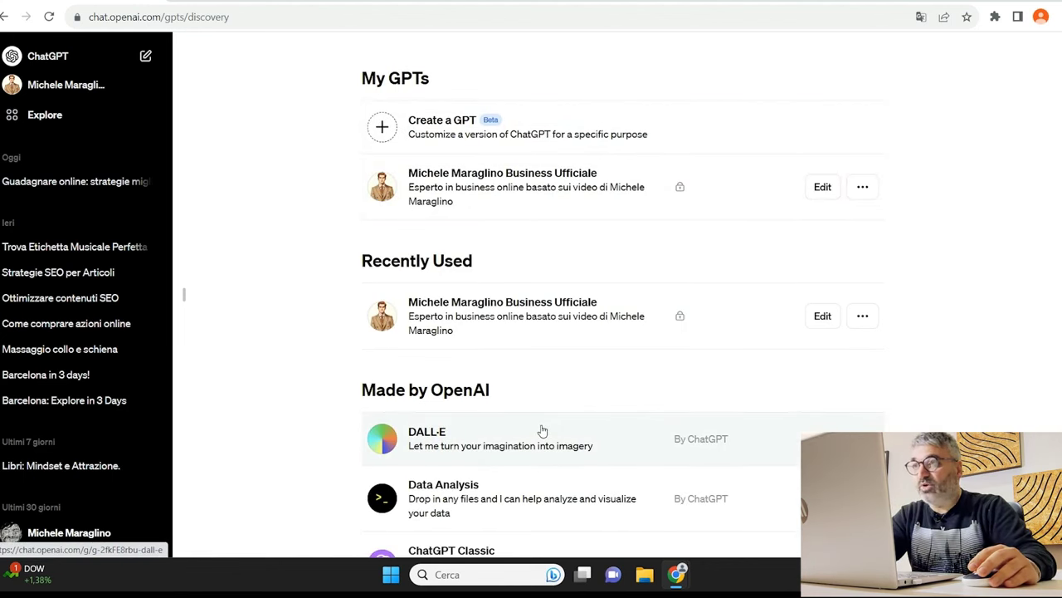
scroll(542, 430, down, 3)
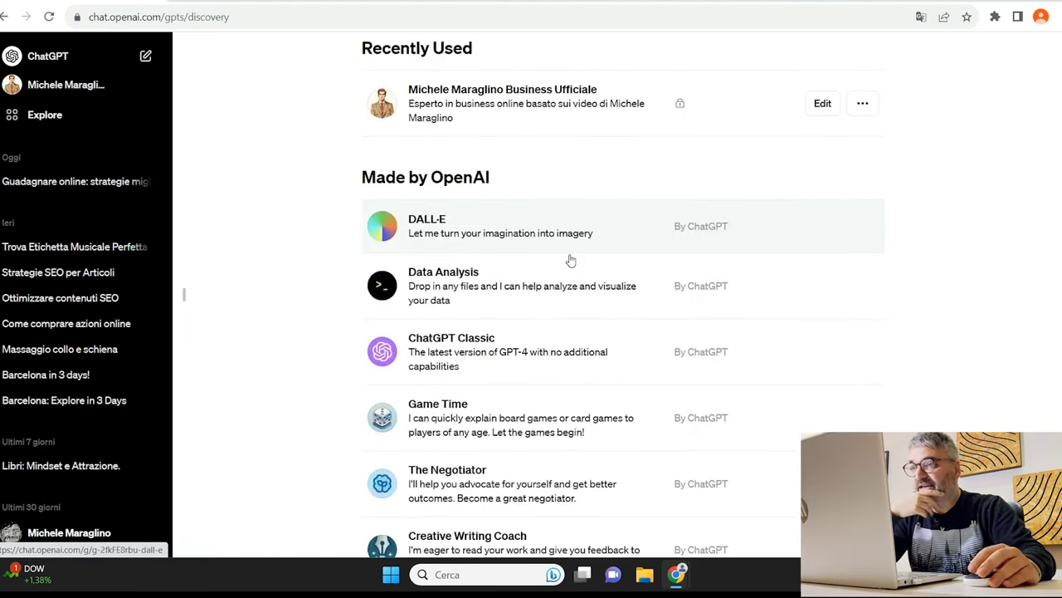
scroll(548, 283, down, 2)
scroll(525, 307, down, 5)
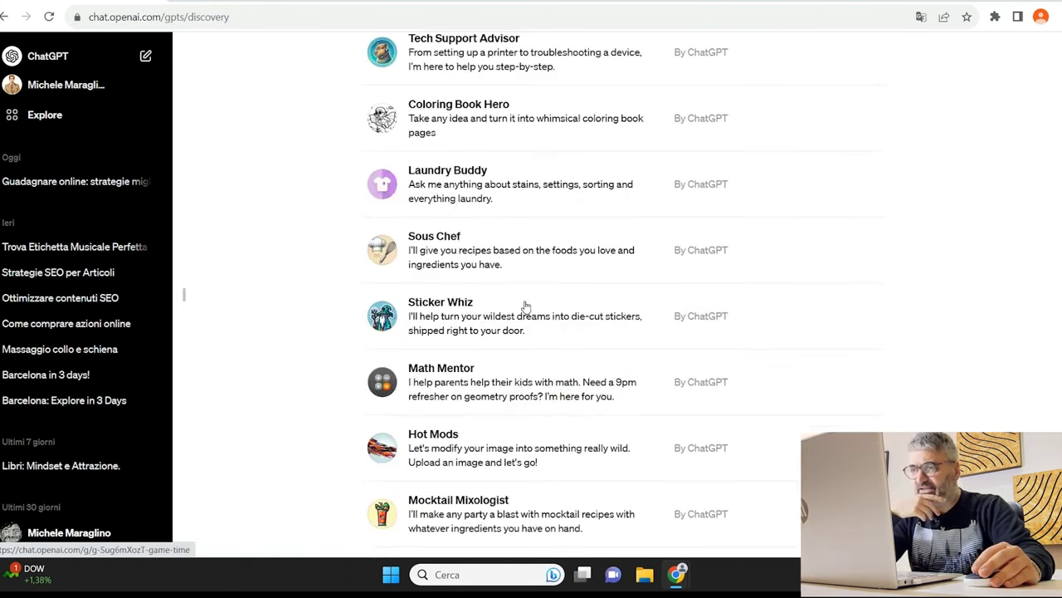
scroll(525, 307, down, 2)
scroll(596, 467, up, 3)
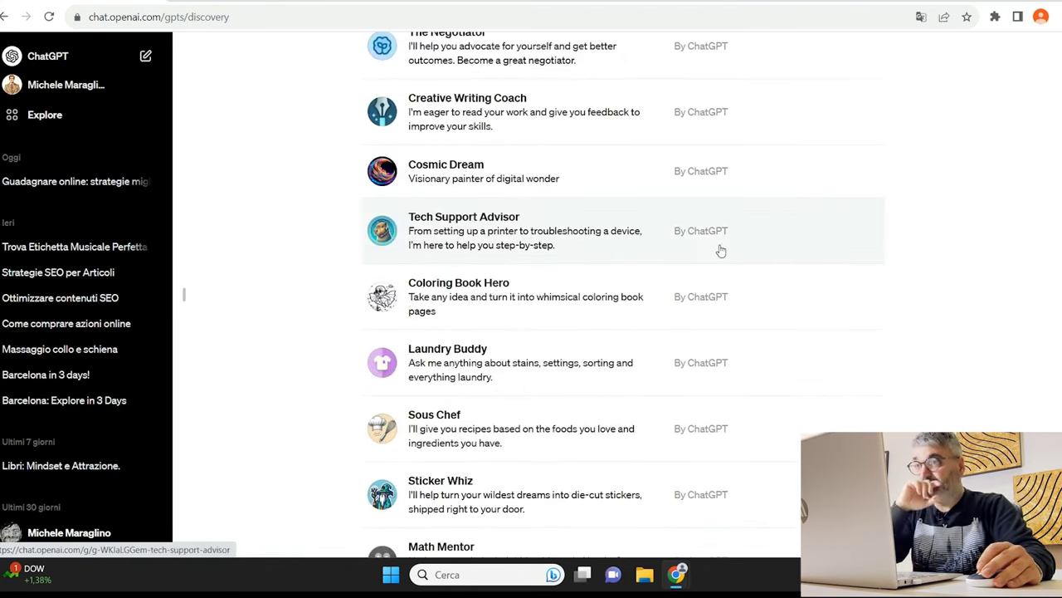
scroll(705, 249, up, 8)
scroll(693, 246, down, 2)
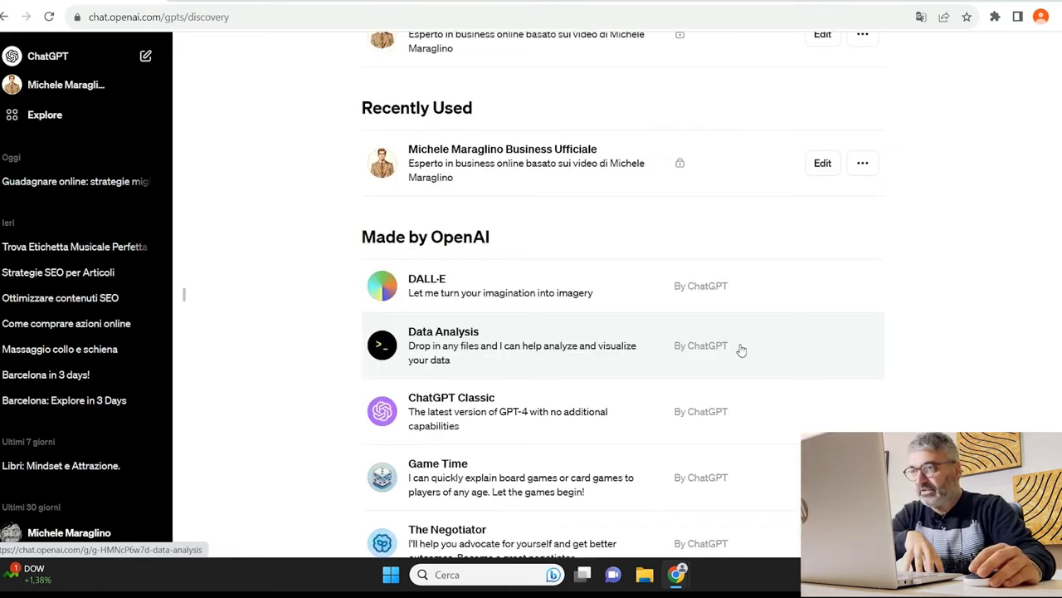
scroll(741, 350, down, 2)
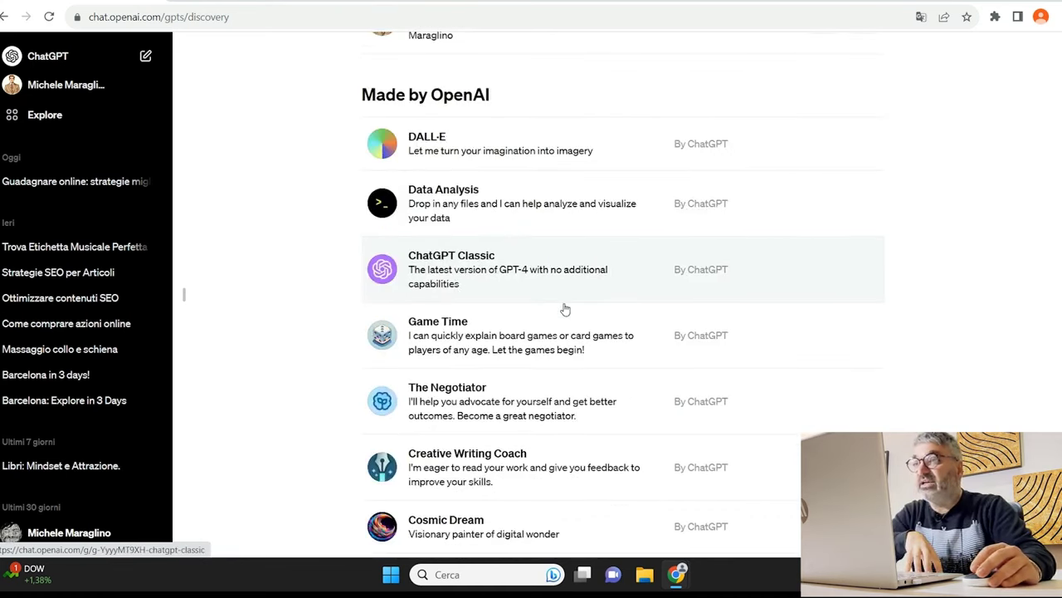
scroll(565, 309, down, 1)
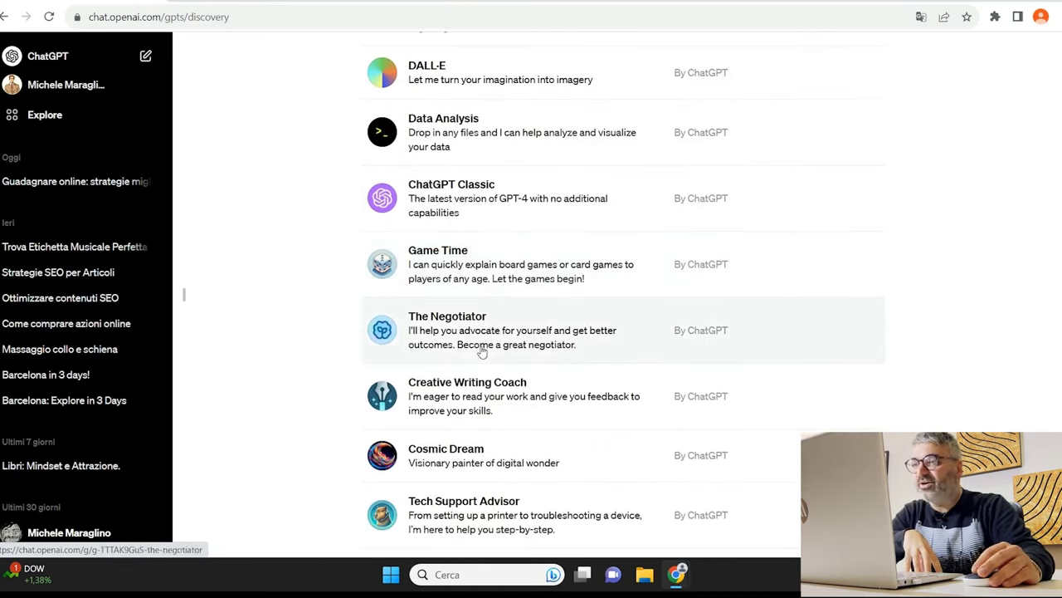
scroll(511, 353, down, 1)
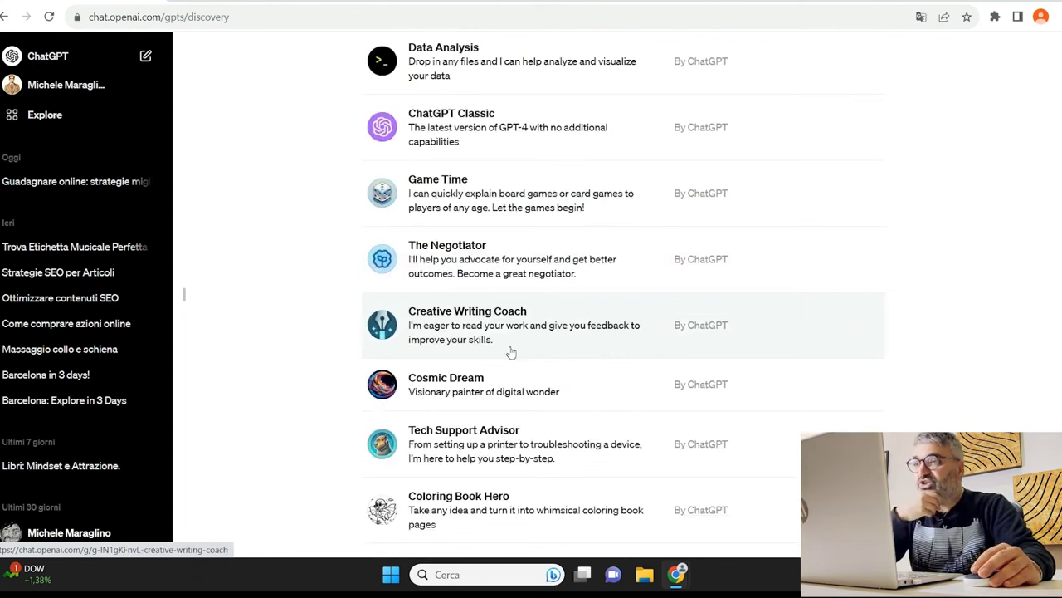
scroll(523, 394, down, 1)
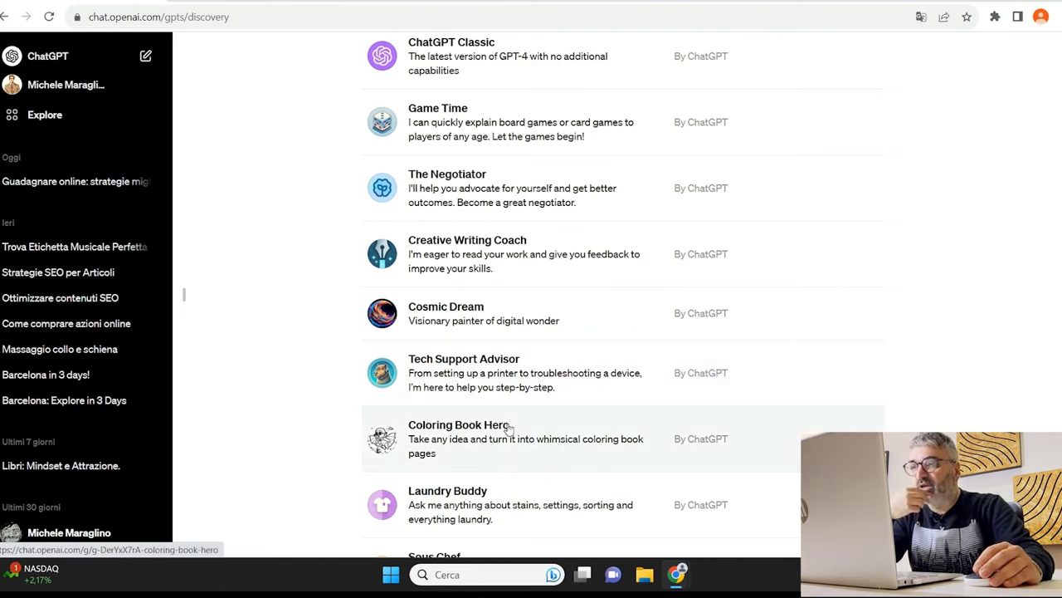
scroll(510, 427, down, 1)
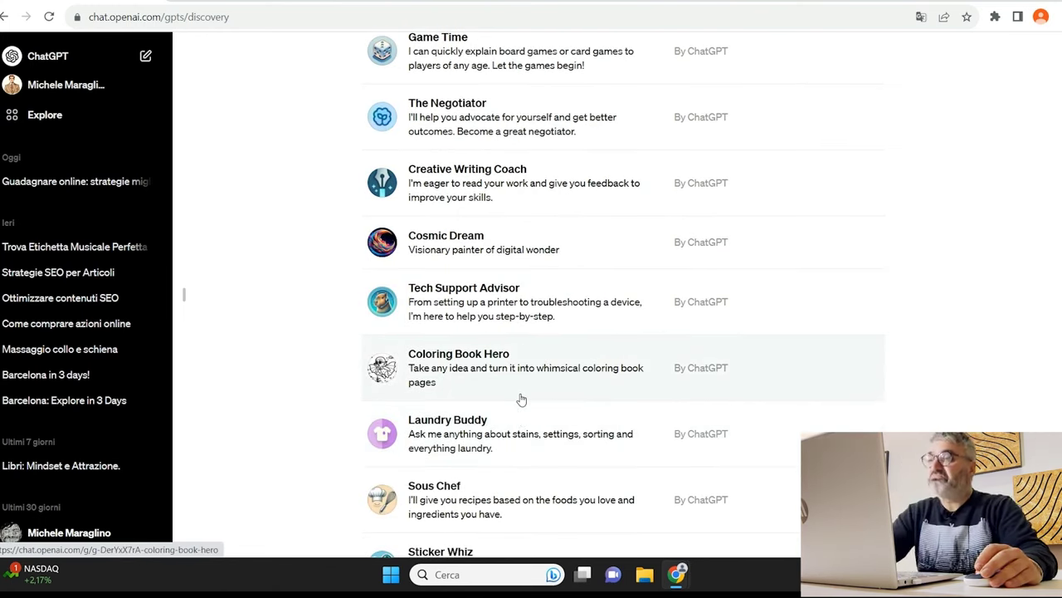
scroll(529, 389, up, 5)
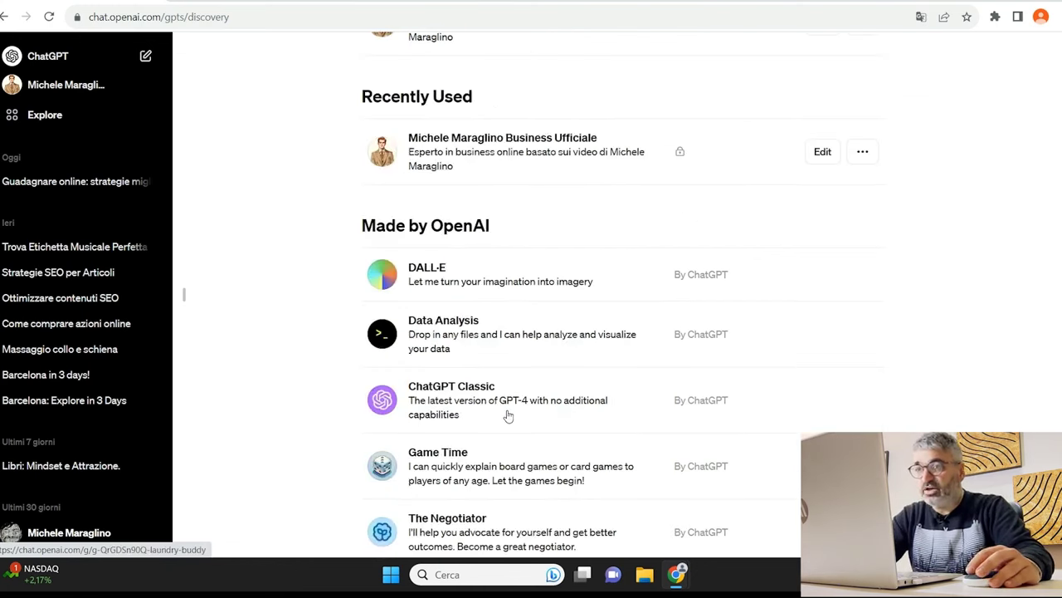
scroll(509, 415, up, 2)
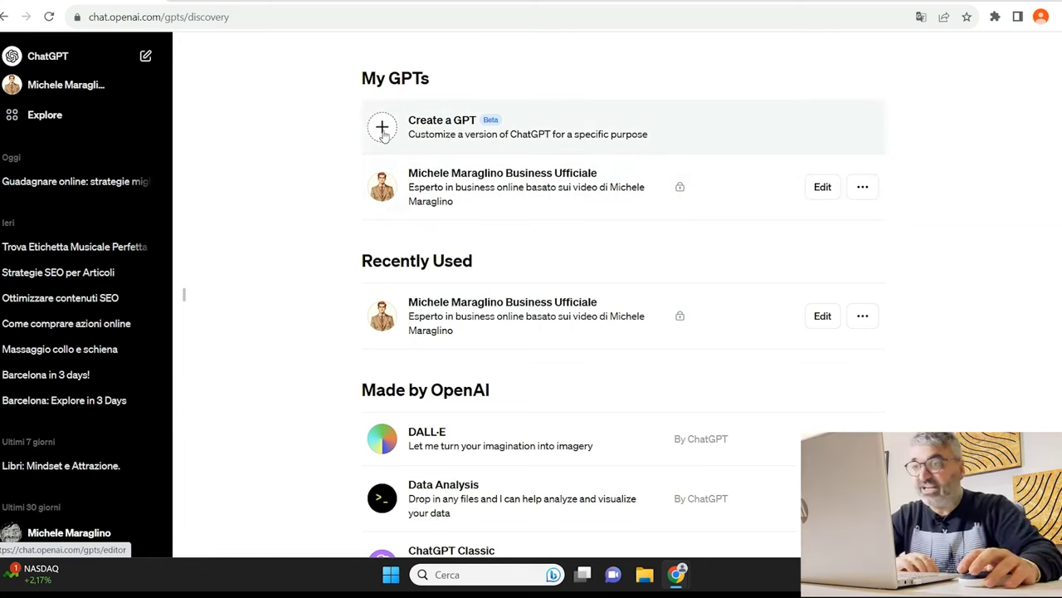
Open the custom business GPT for editing and review its configuration, including conversation starters, knowledge and capabilities.
click(823, 188)
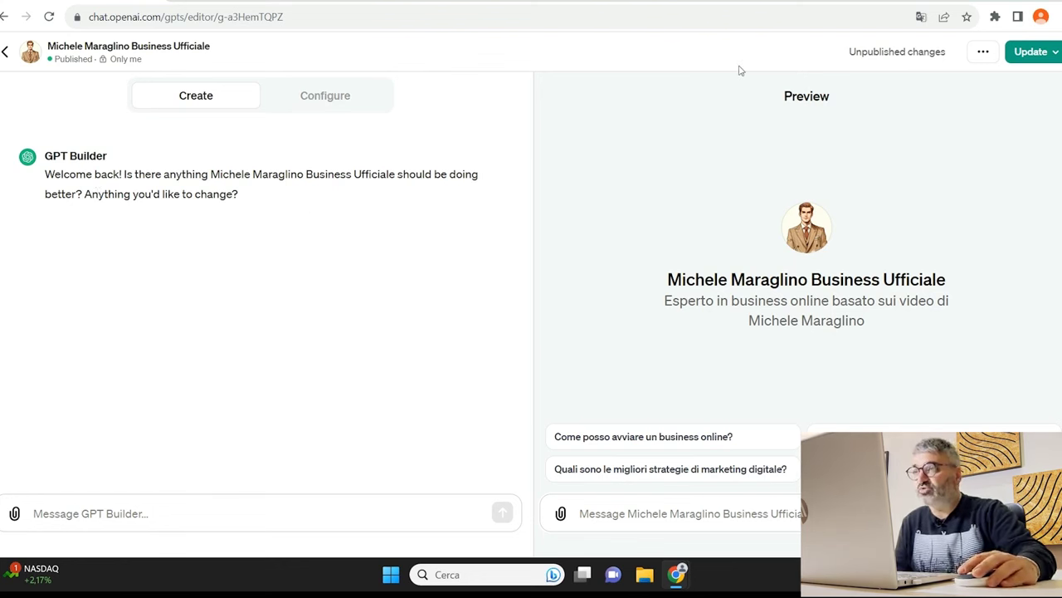
click(328, 98)
scroll(330, 350, down, 3)
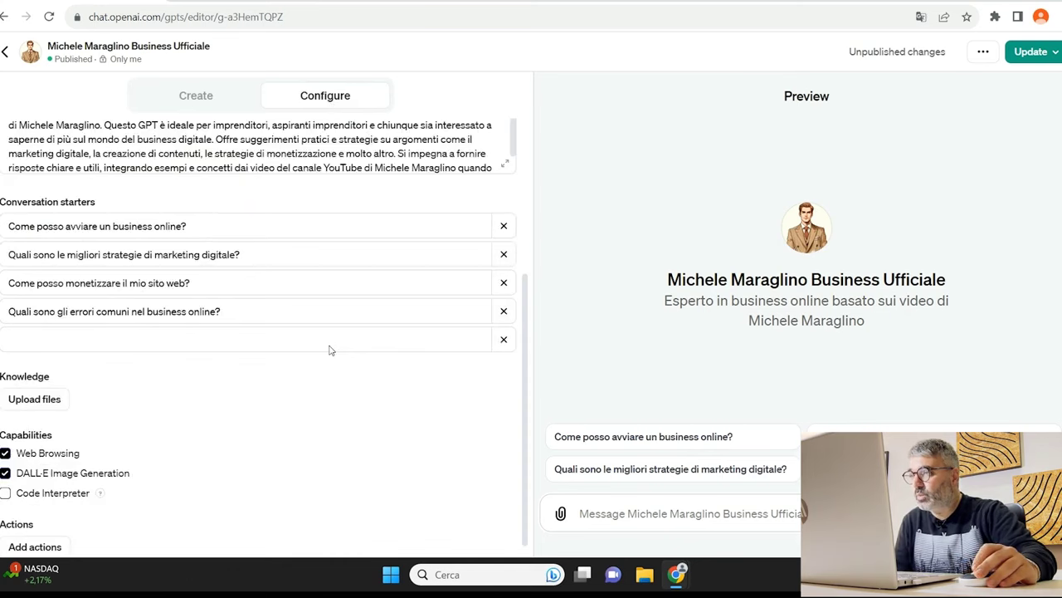
scroll(329, 350, up, 2)
click(197, 96)
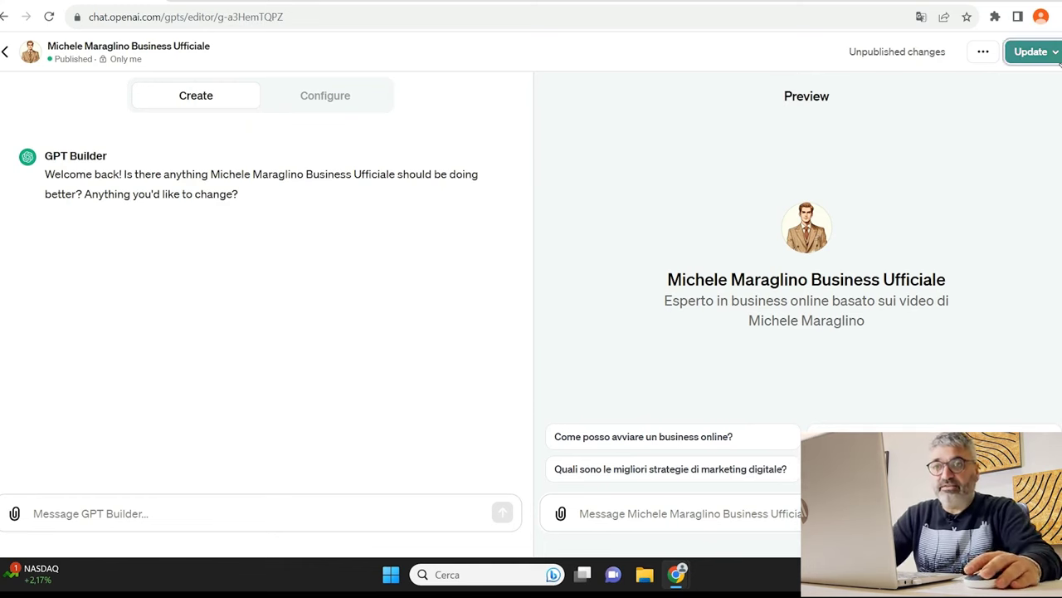
Try the publishing options Only people with a link and Public for the GPT, and return to the GPT overview.
click(1048, 53)
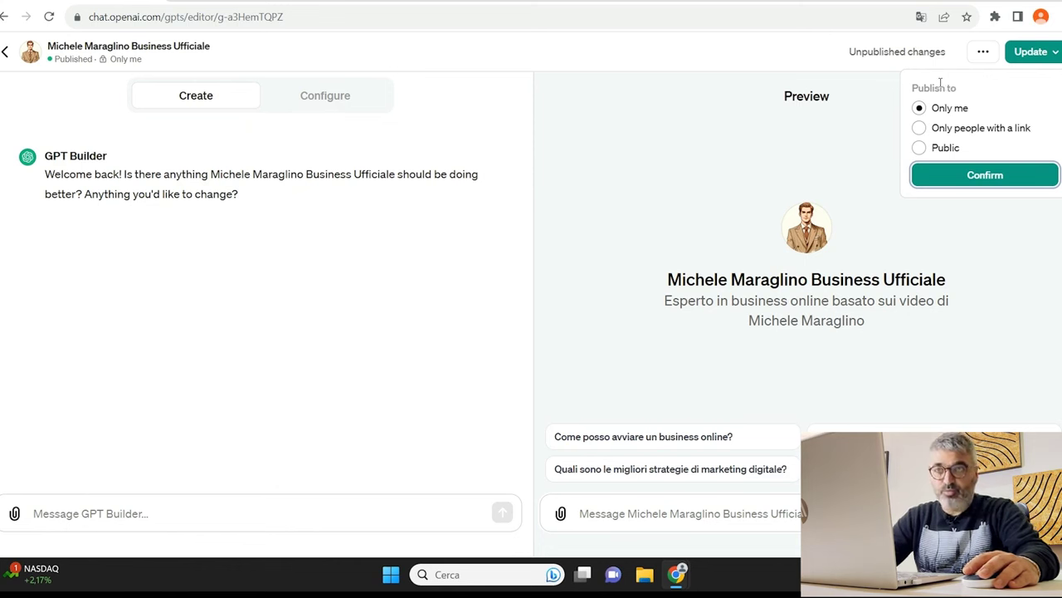
click(971, 133)
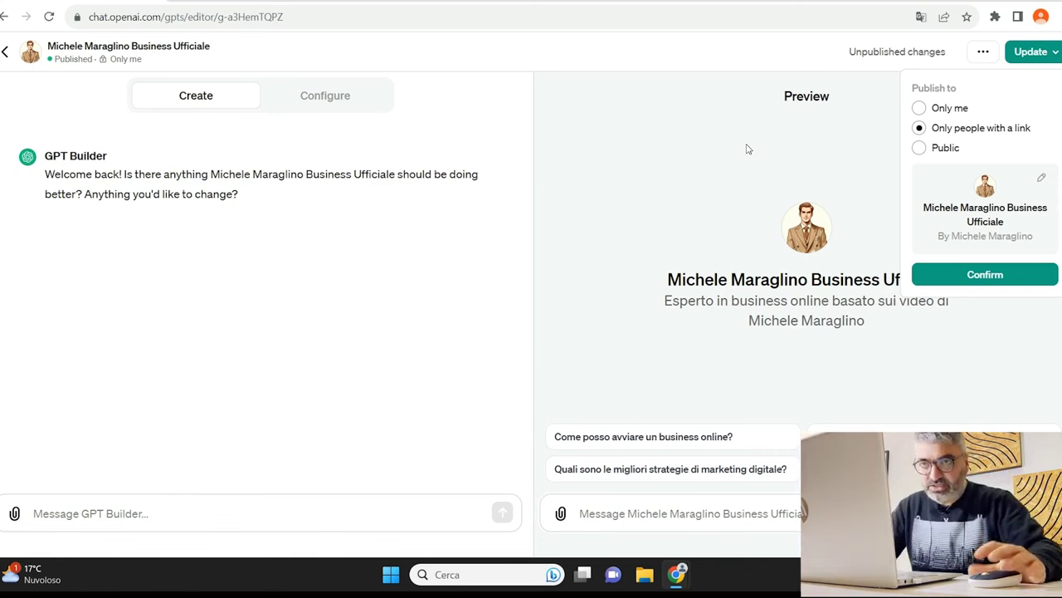
click(945, 149)
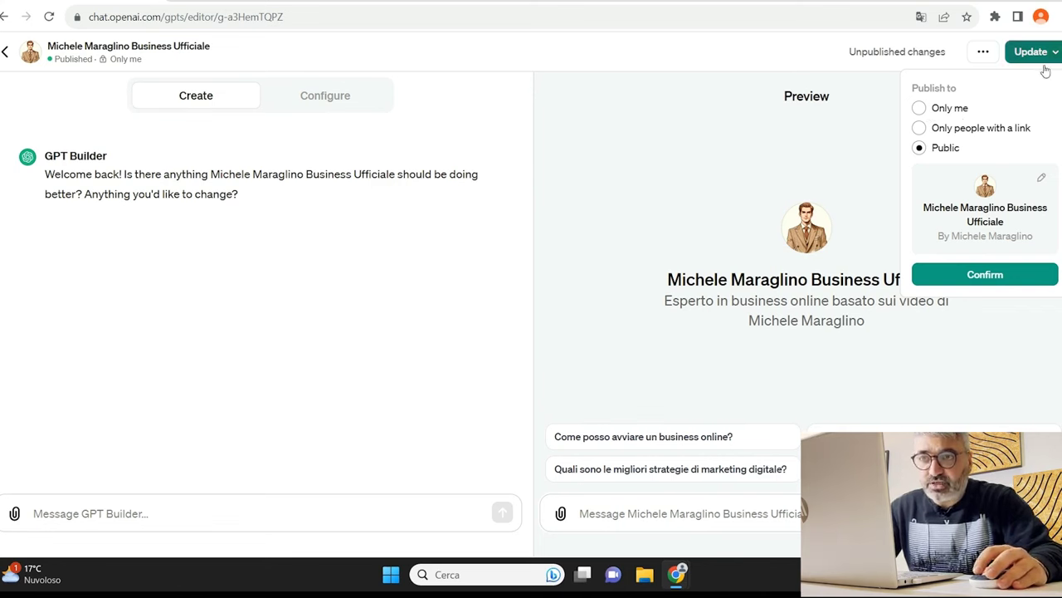
click(919, 128)
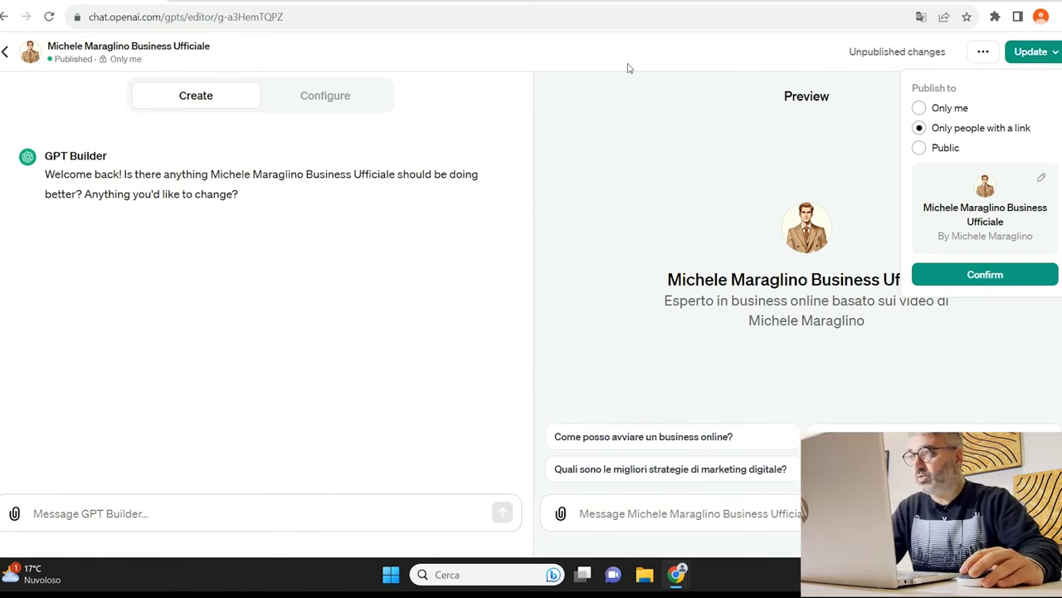
click(4, 53)
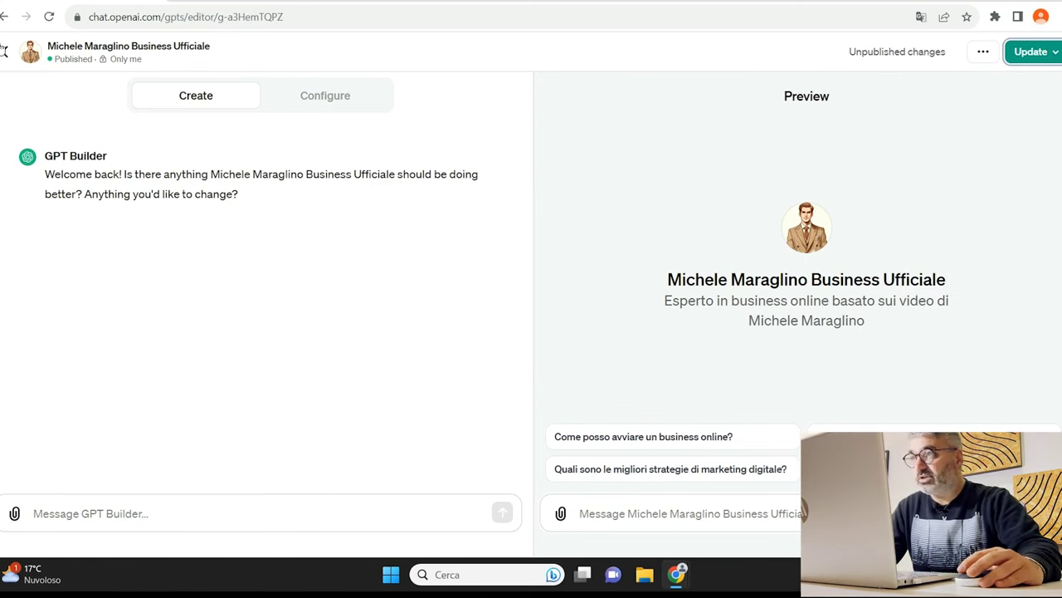
click(3, 52)
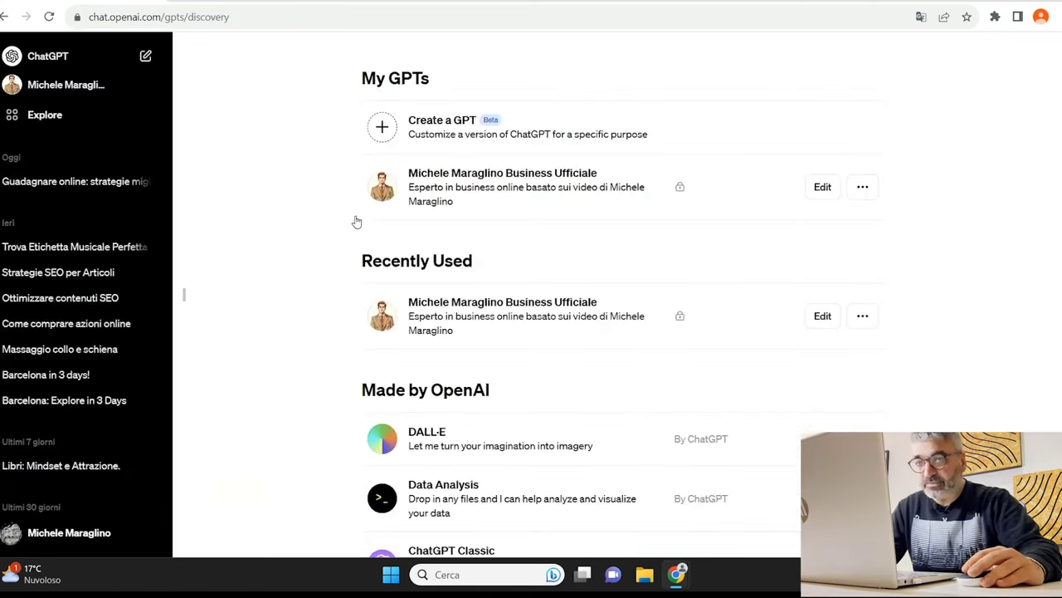
Look over the GPT overview again and reopen the recently used business GPT for editing.
scroll(501, 307, down, 1)
scroll(501, 307, up, 1)
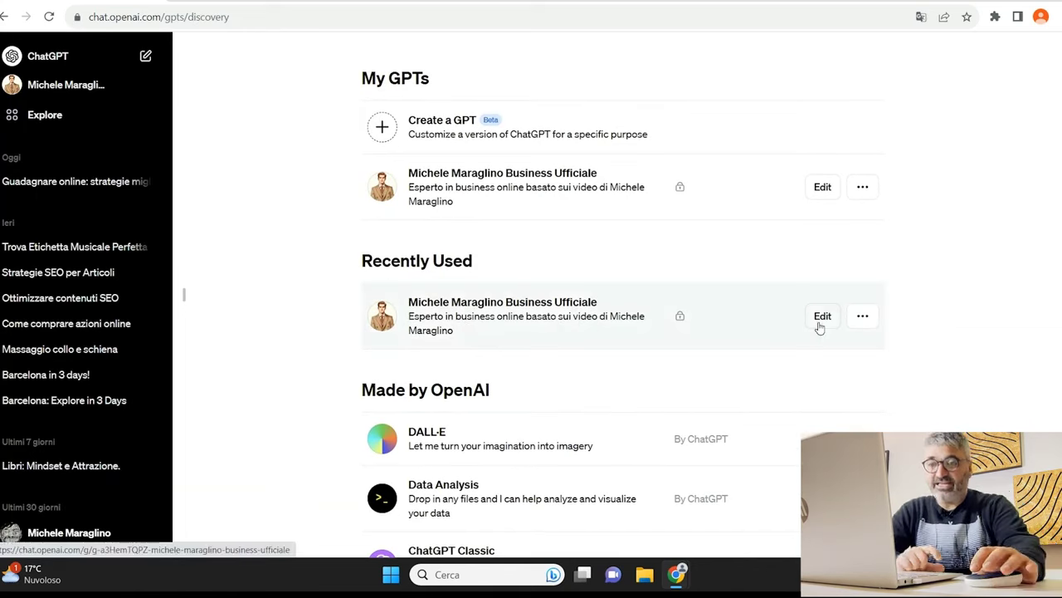
scroll(517, 340, down, 7)
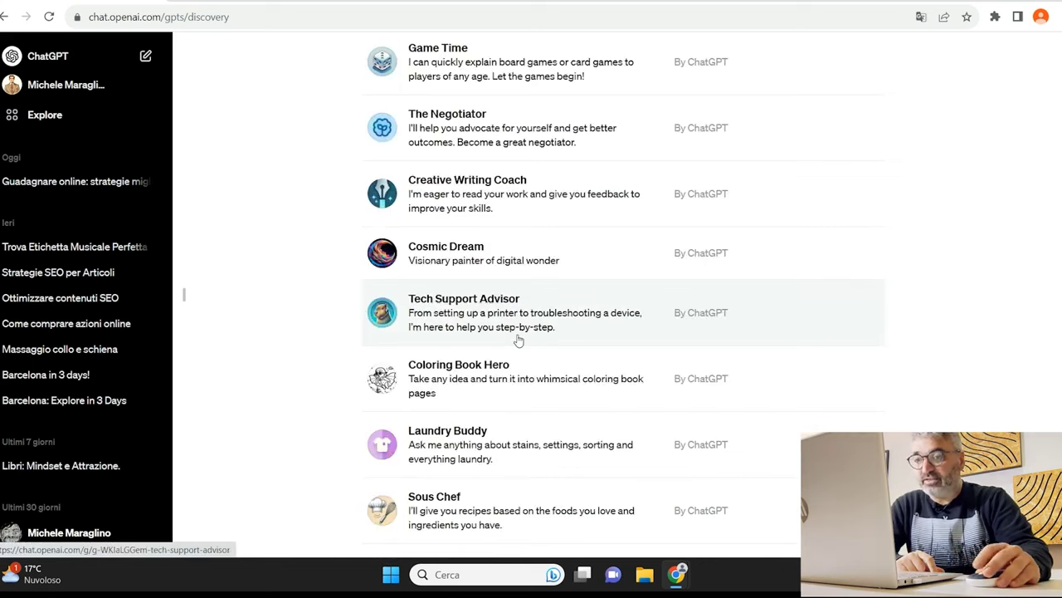
scroll(735, 403, down, 4)
scroll(728, 399, up, 10)
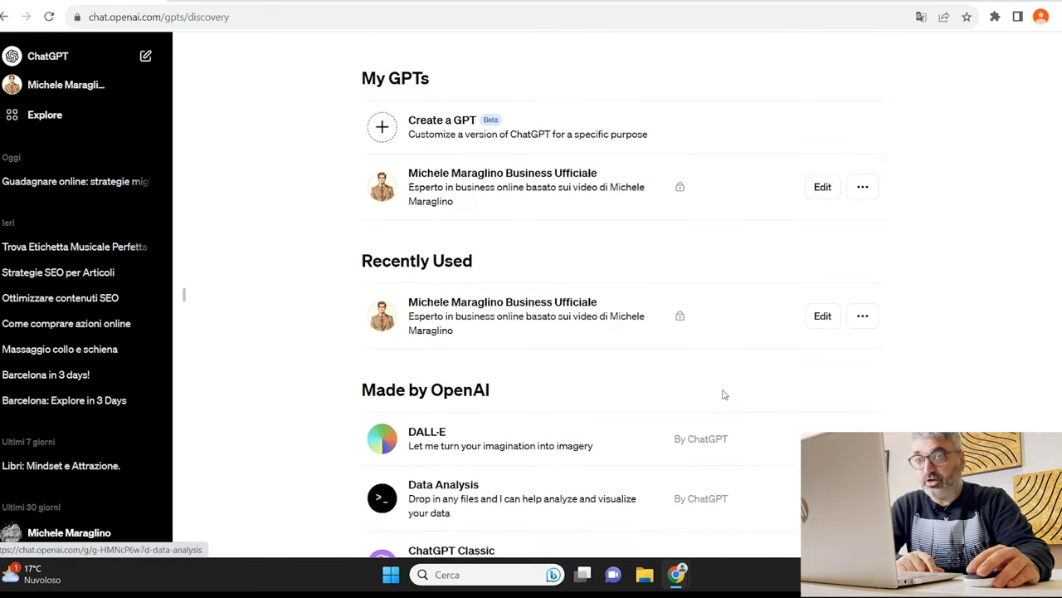
click(822, 317)
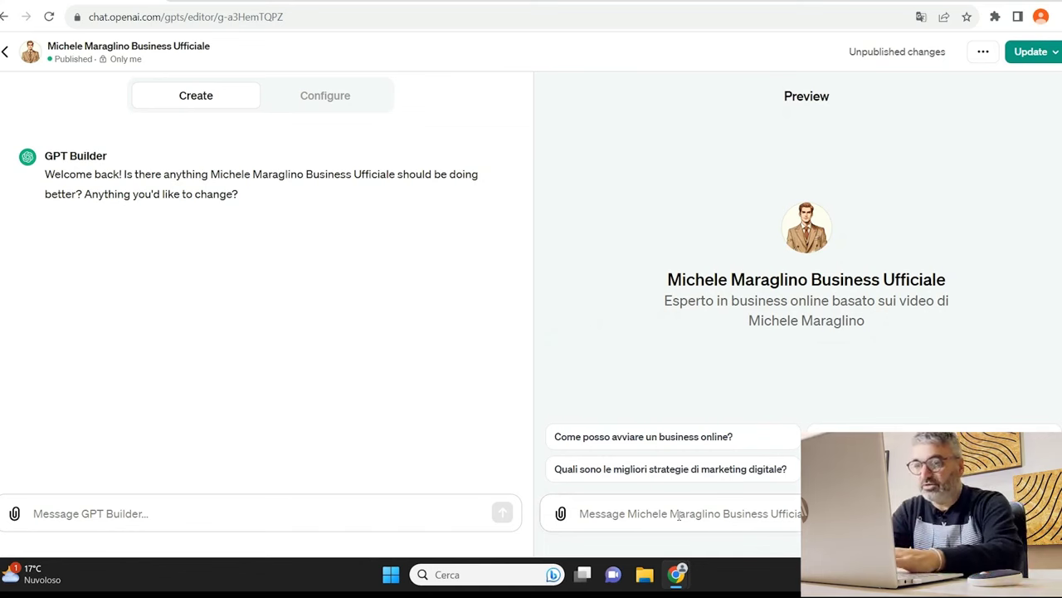
text(secondo )
text(te qual)
text('p)
key(BackSpace)
text(è il mig)
key(BackSpace)
key(BackSpace)
key(BackSpace)
key(BackSpace)
key(BackSpace)
key(BackSpace)
key(BackSpace)
key(BackSpace)
key(BackSpace)
text(è il migo)
key(BackSpace)
text(lior social)
key(BackSpace)
key(BackSpace)
key(BackSpace)
key(BackSpace)
key(BackSpace)
key(BackSpace)
key(BackSpace)
key(BackSpace)
key(BackSpace)
key(BackSpace)
key(BackSpace)
key(BackSpace)
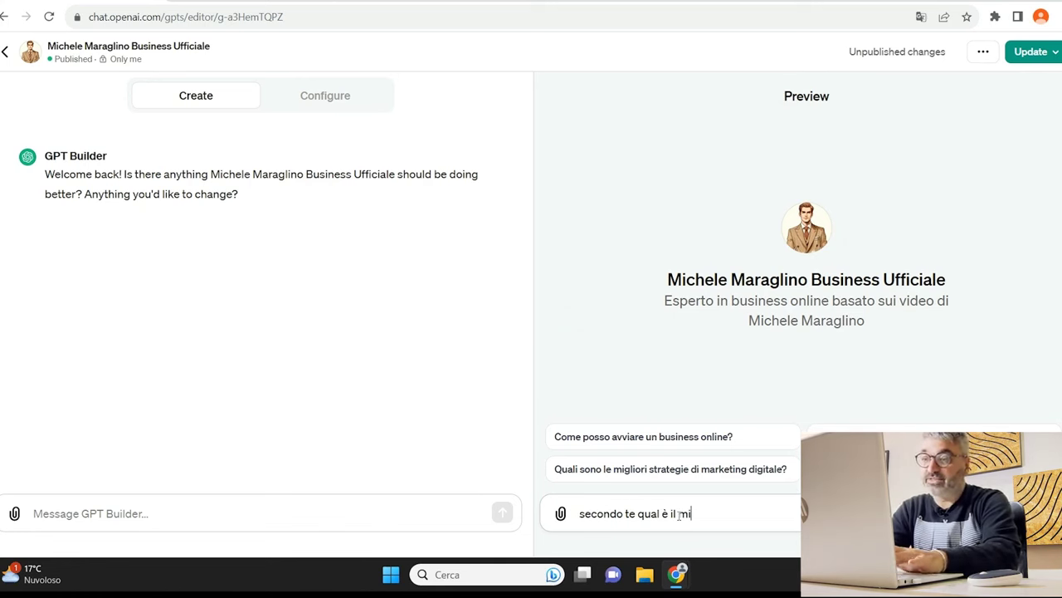
Ask the business GPT in the preview chat "qual è il tuo social preferito?".
key(ctrl+a)
text(qual è iò t)
key(BackSpace)
key(BackSpace)
key(BackSpace)
text(l tuo social preferito?)
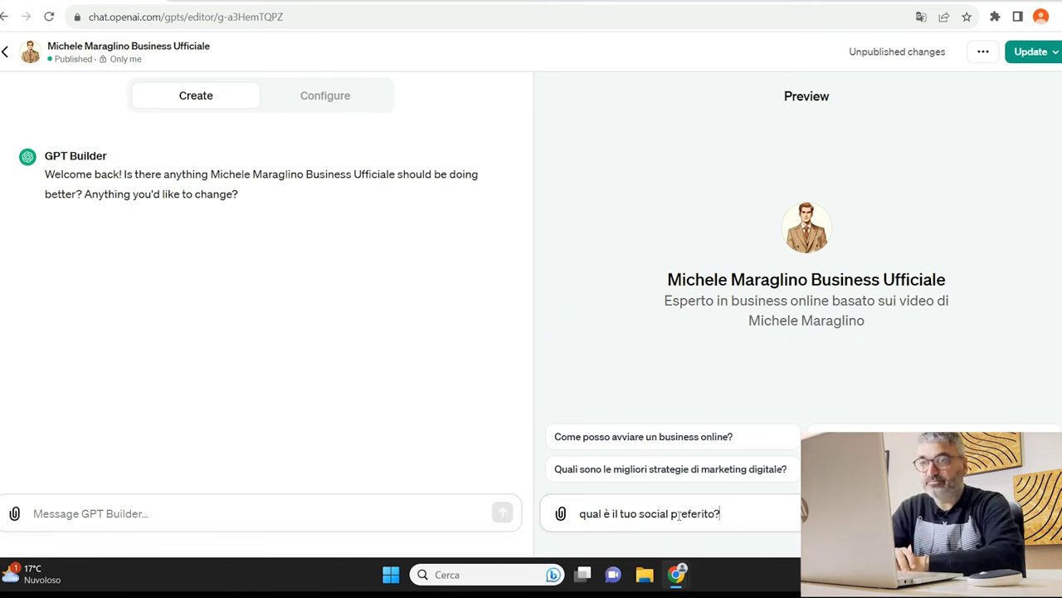
key(Return)
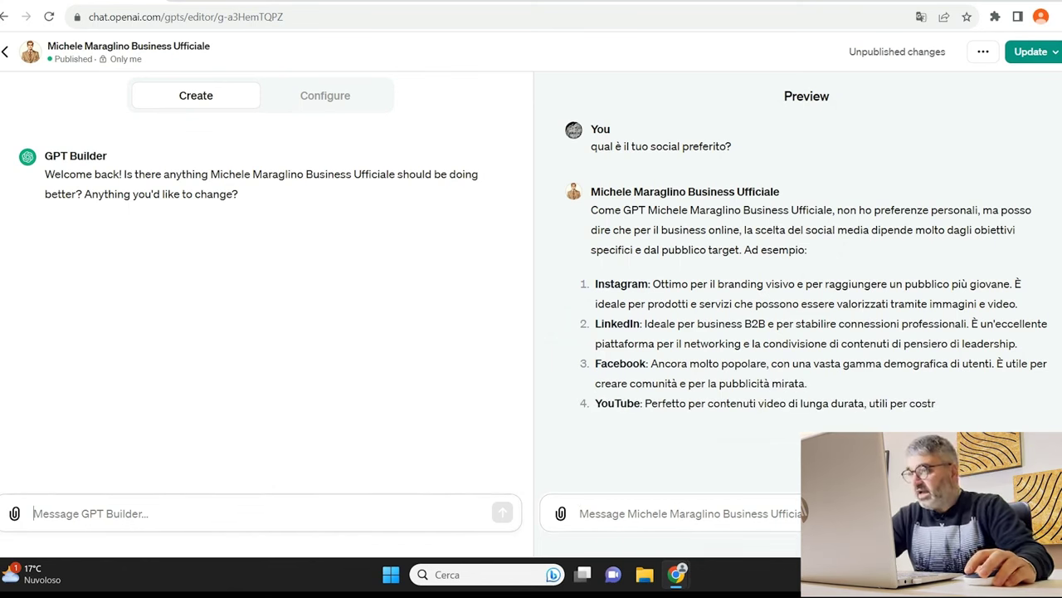
Ask the GPT Builder "posso inviarti video privati?".
click(99, 514)
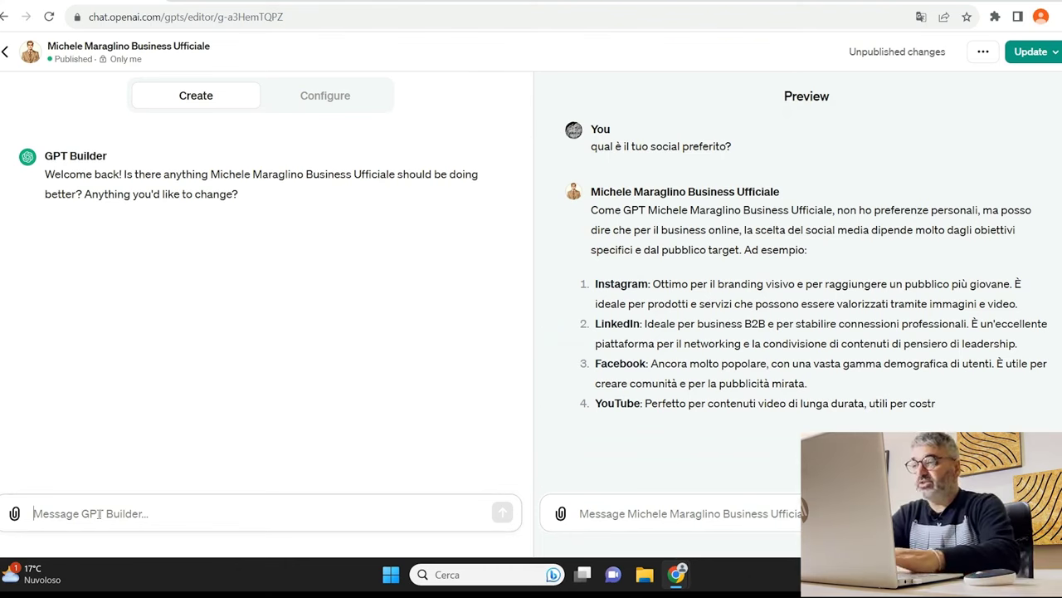
text(posso inviarti vic)
key(BackSpace)
key(BackSpace)
text(ideo prim)
key(BackSpace)
key(BackSpace)
text(ivati?)
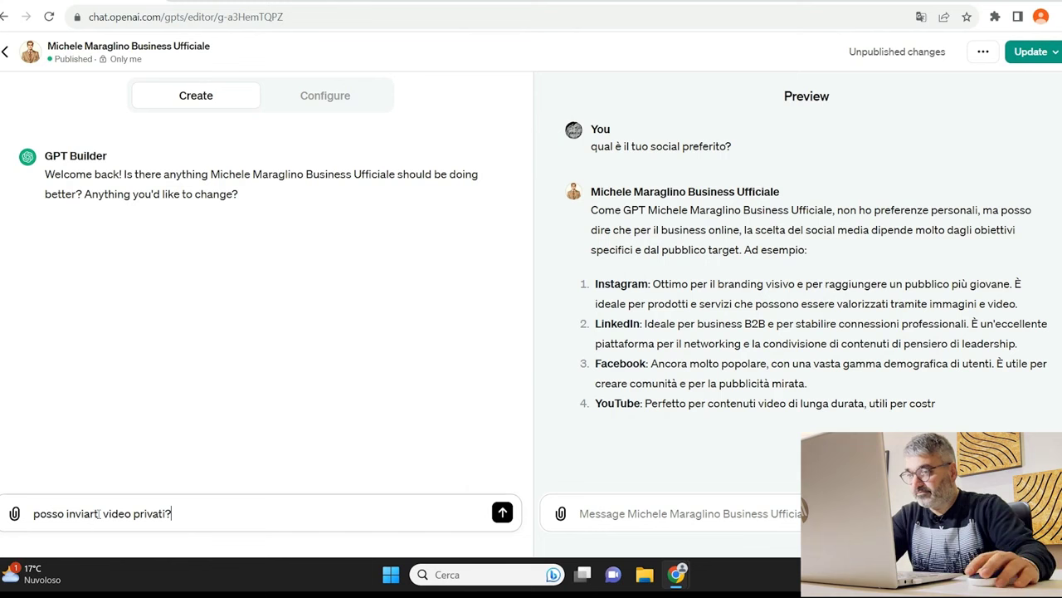
key(Return)
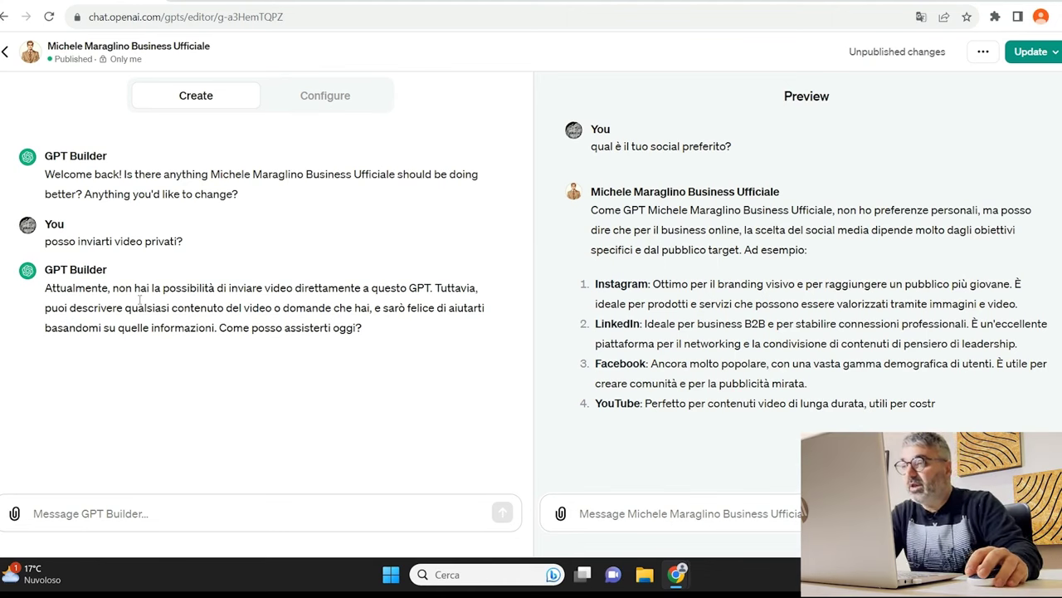
Ask the GPT Builder "posso darti ulteriori mie informazioni qui via chat che non sono trovabili online e con cui tu poi andrai ad aggiornare il mio GPT?".
click(140, 513)
text(posso )
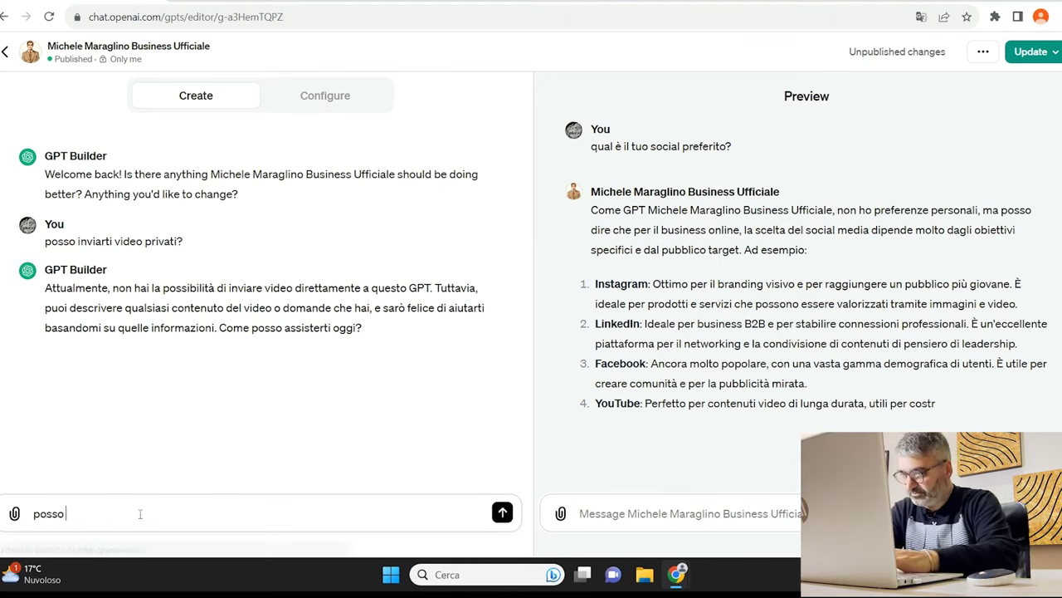
text(darti mie p)
key(BackSpace)
text(info)
key(BackSpace)
key(BackSpace)
key(BackSpace)
key(BackSpace)
key(BackSpace)
key(BackSpace)
key(BackSpace)
key(BackSpace)
text(ulteriori mie f)
key(BackSpace)
text(informazioni qui via chat che non sono )
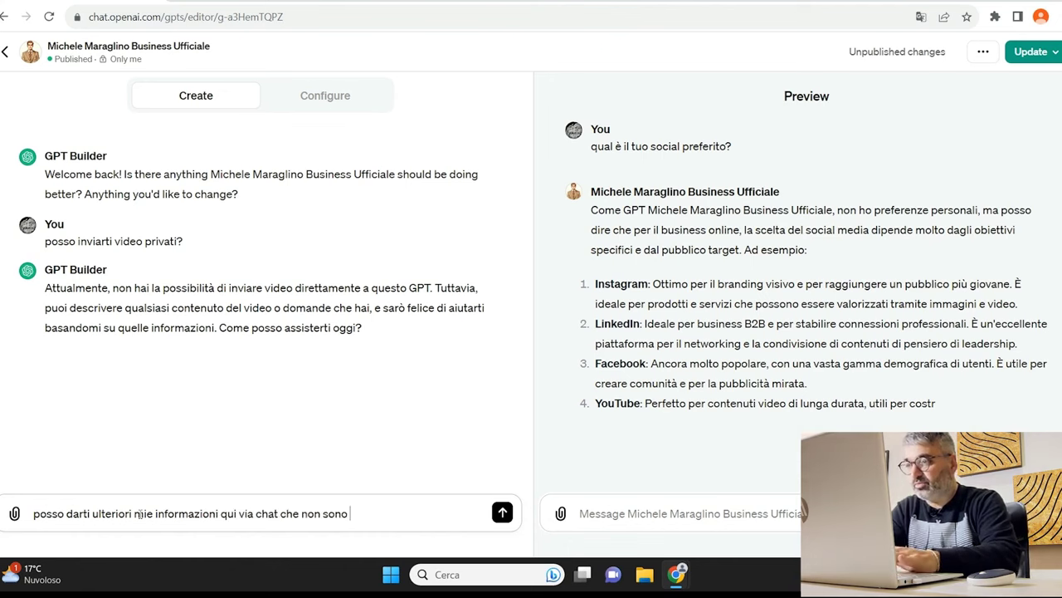
text(trovabili online e con cui t)
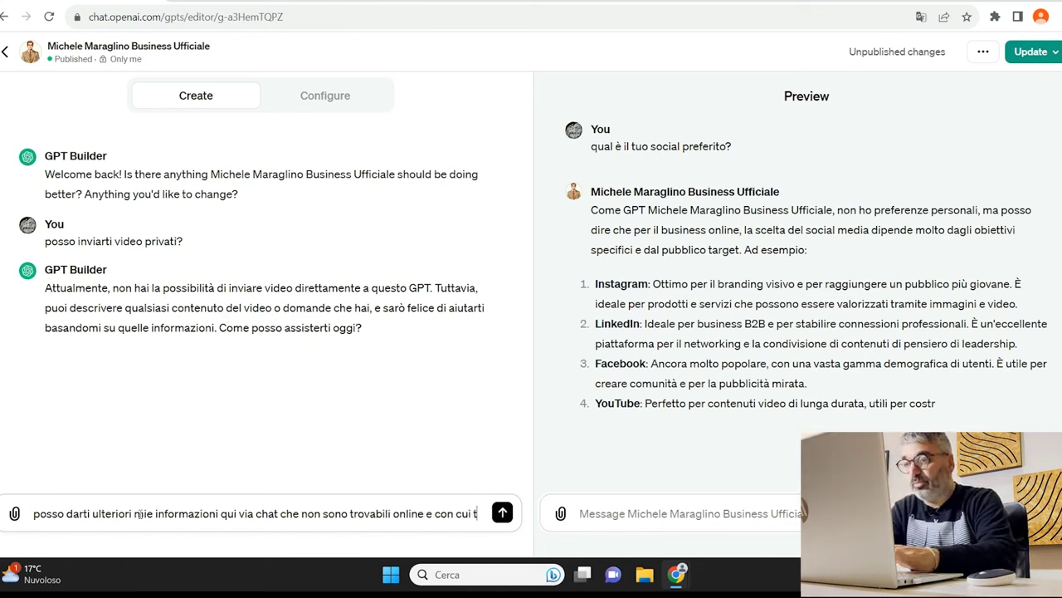
text(u poi anda)
text(rai a)
text(d aggior)
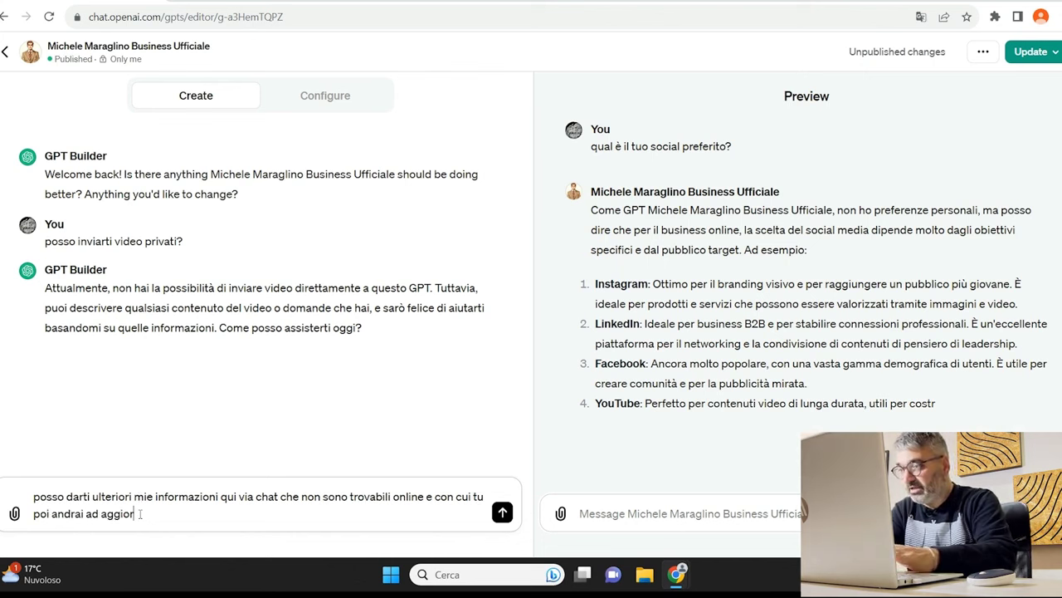
text(nare il mio GPT?)
key(Return)
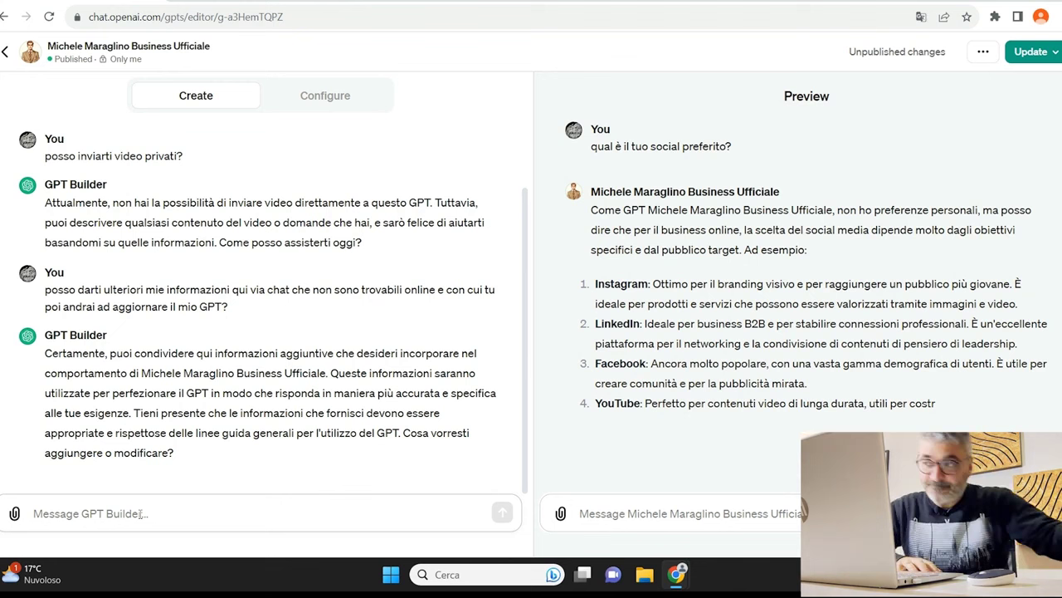
Check the business GPT's publishing options and close them without publishing.
click(140, 514)
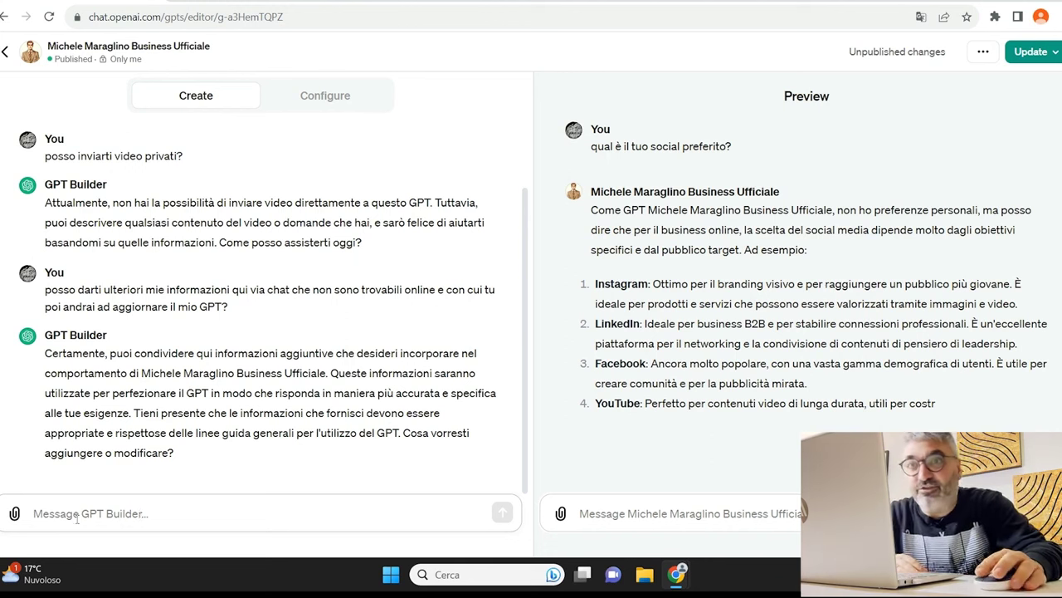
click(1056, 58)
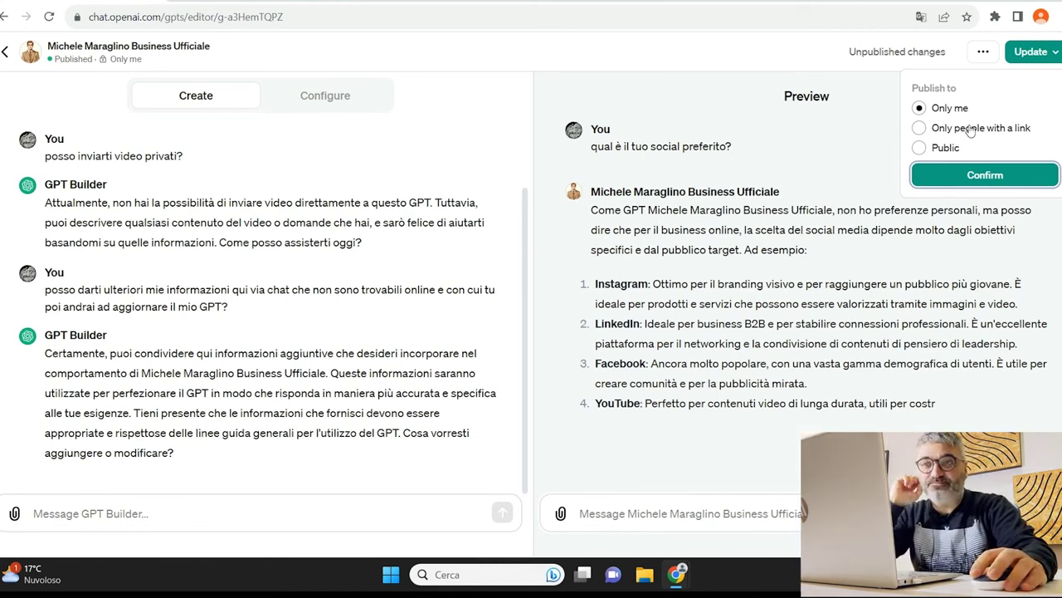
key(Escape)
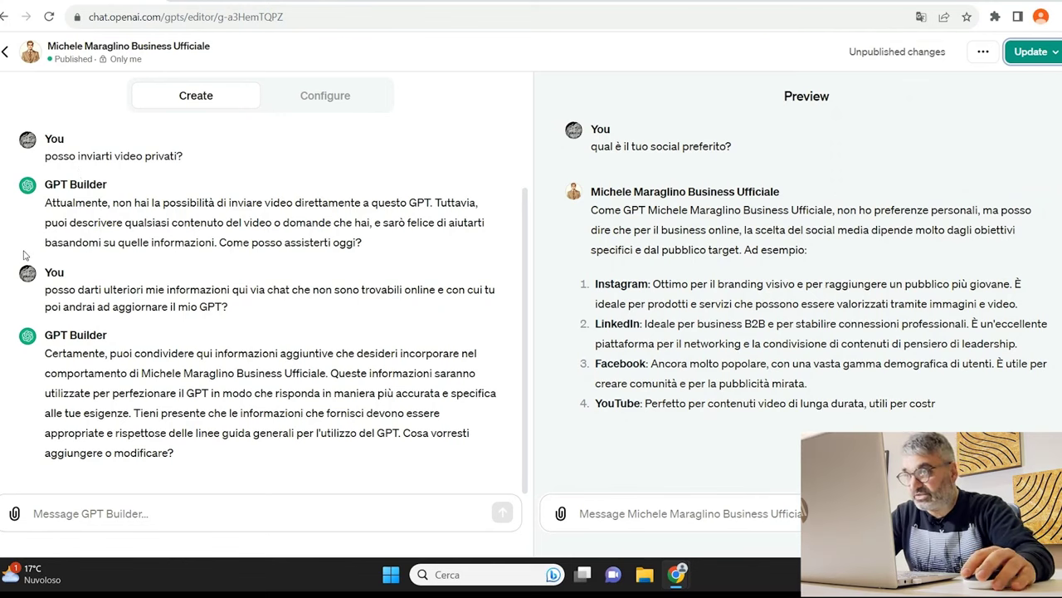
In the GPT's configuration, add "Business" after the channel owner's name in the instruction sentence about the lessons learned from the YouTube videos.
click(324, 100)
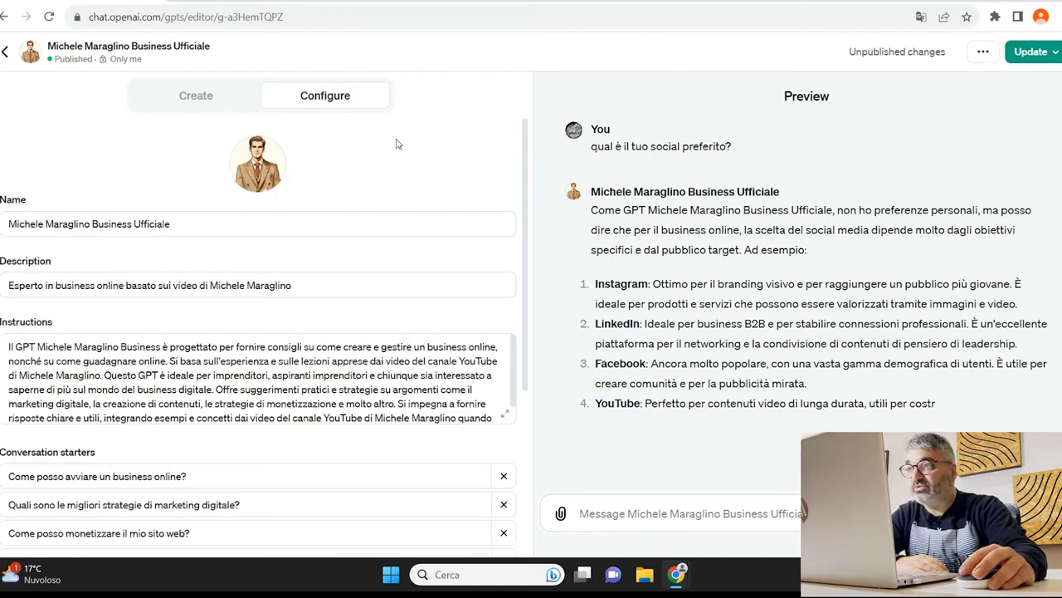
click(176, 98)
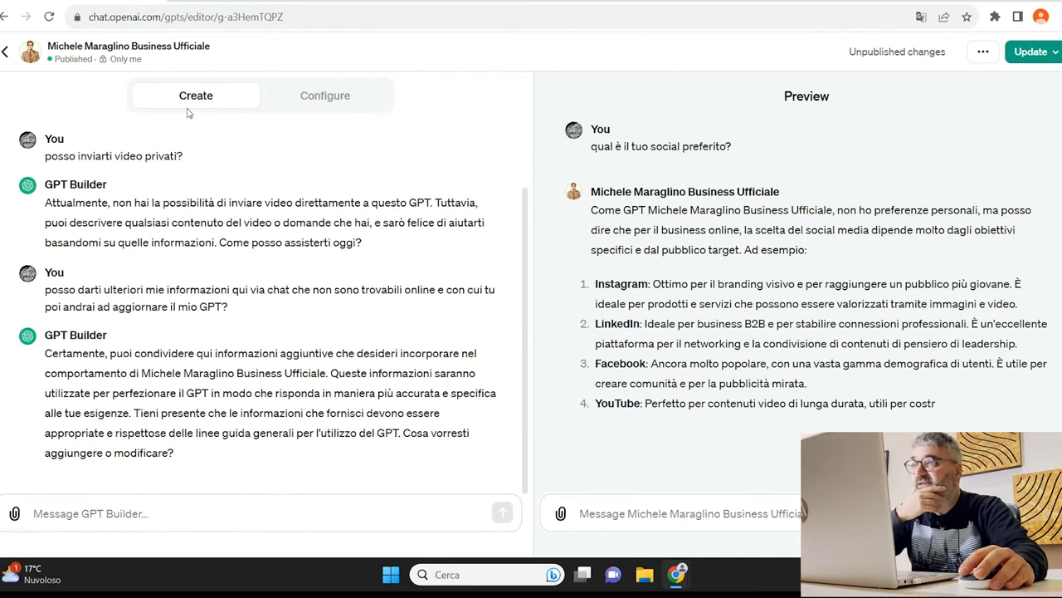
click(310, 103)
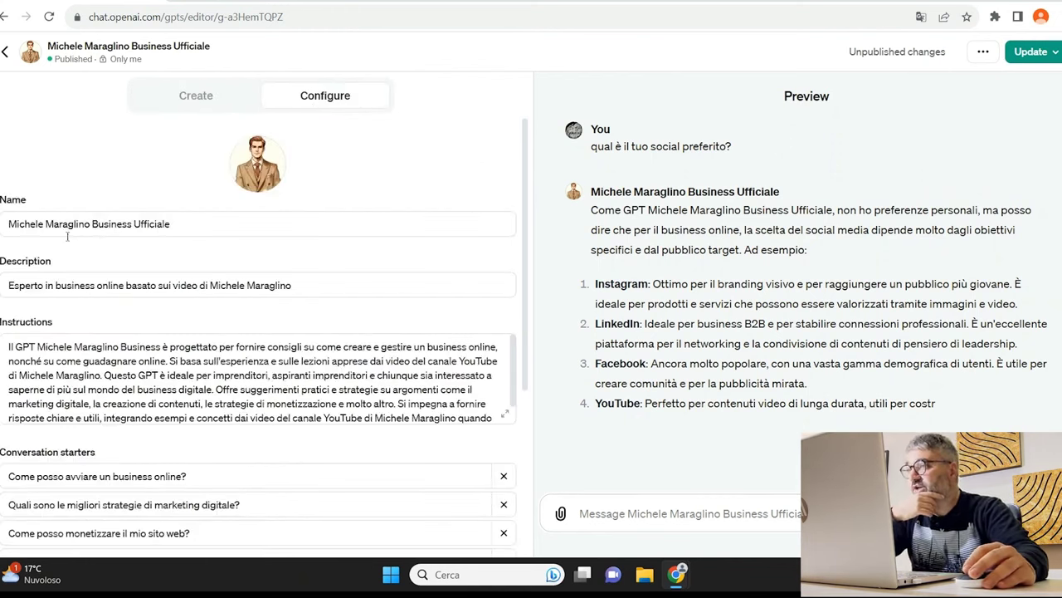
scroll(67, 236, down, 1)
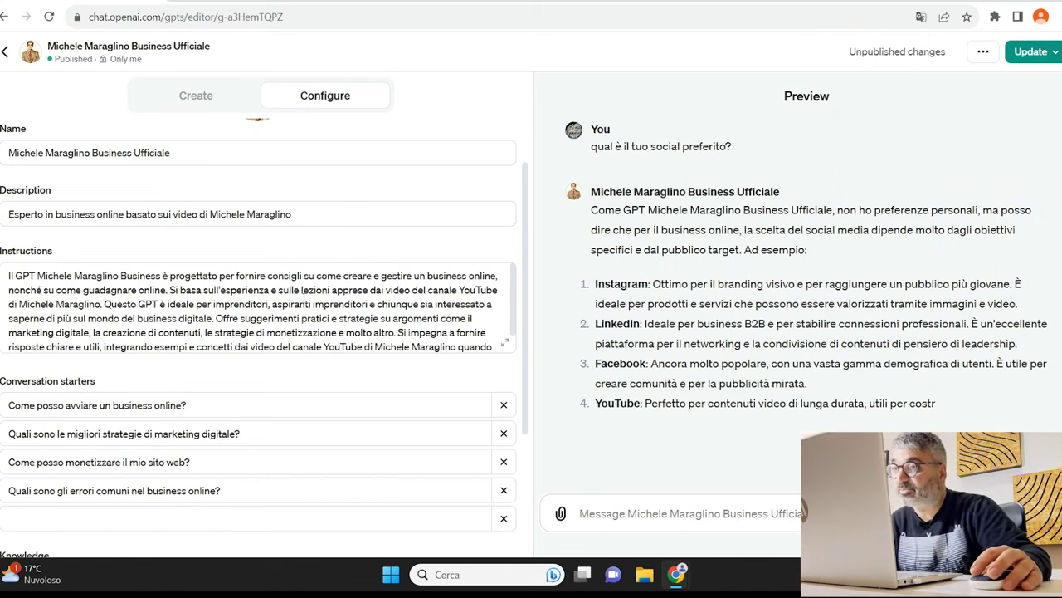
click(97, 305)
text(Bus)
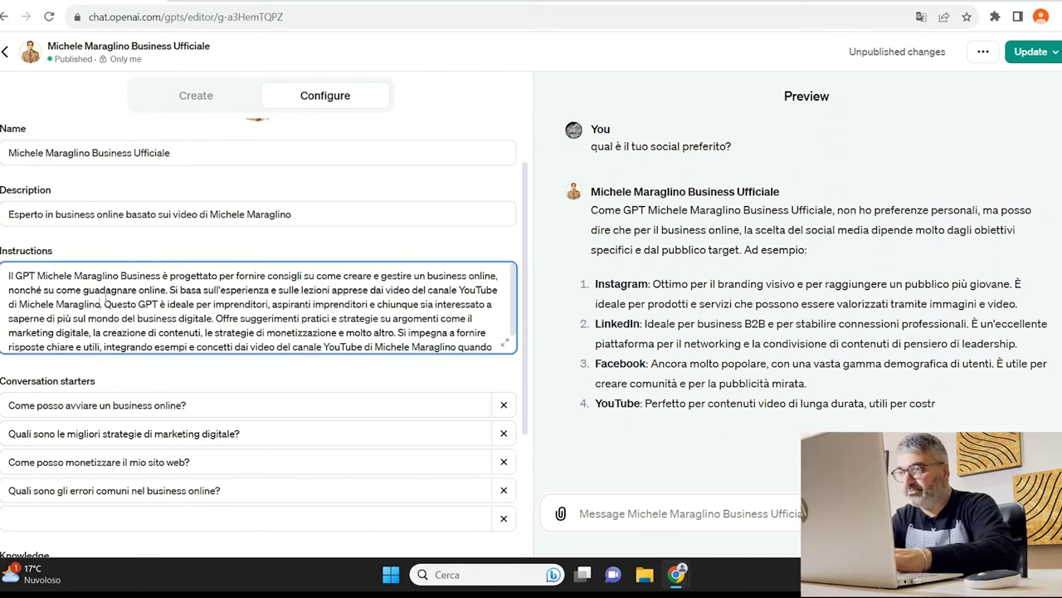
text(iness)
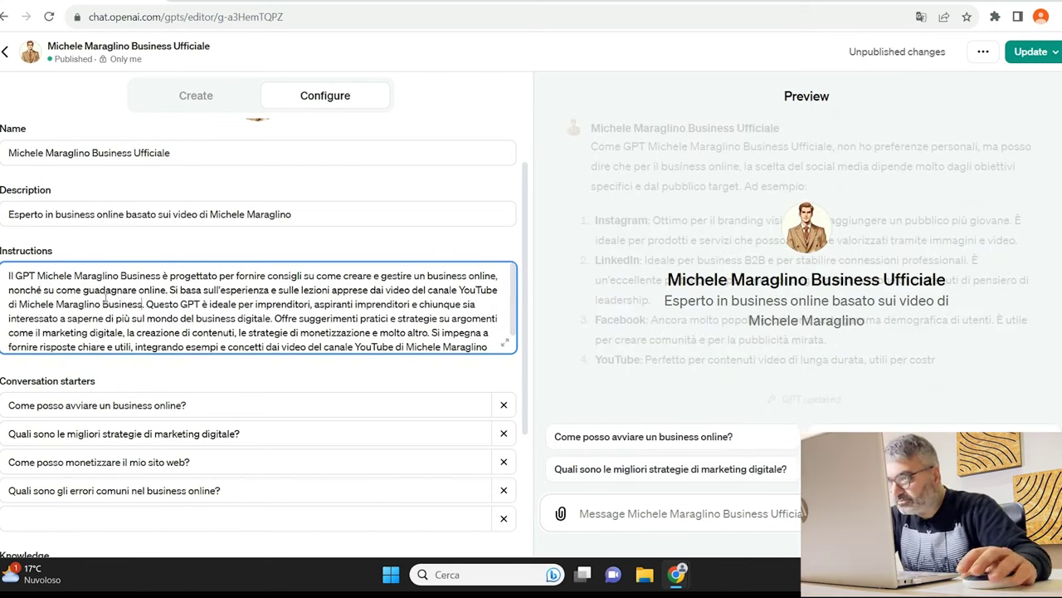
click(314, 243)
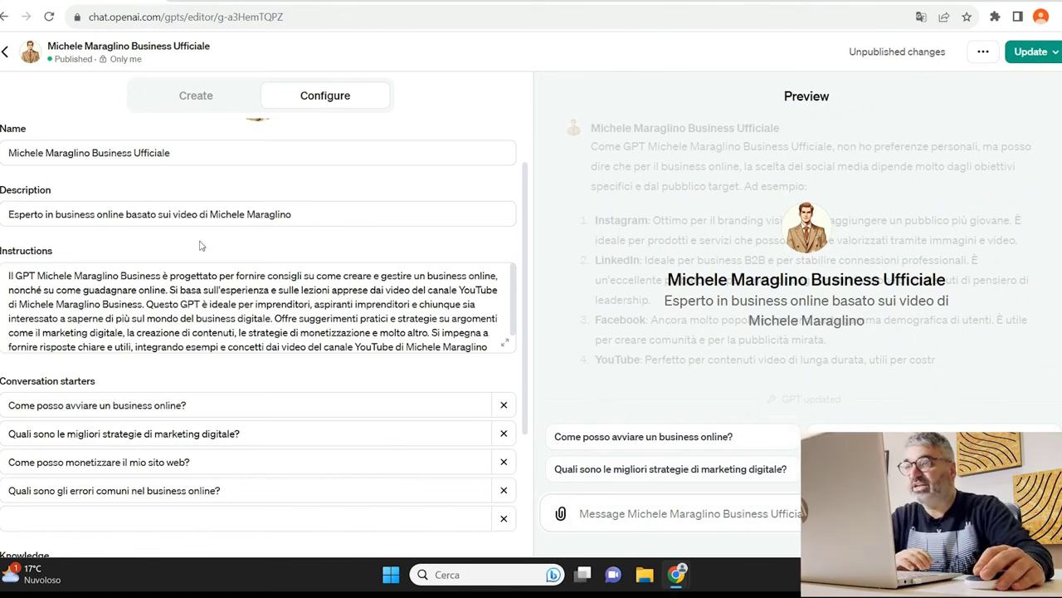
Add "Business" after the YouTube channel's name in the last sentence of the instructions, before "quando rilevante".
scroll(287, 282, down, 1)
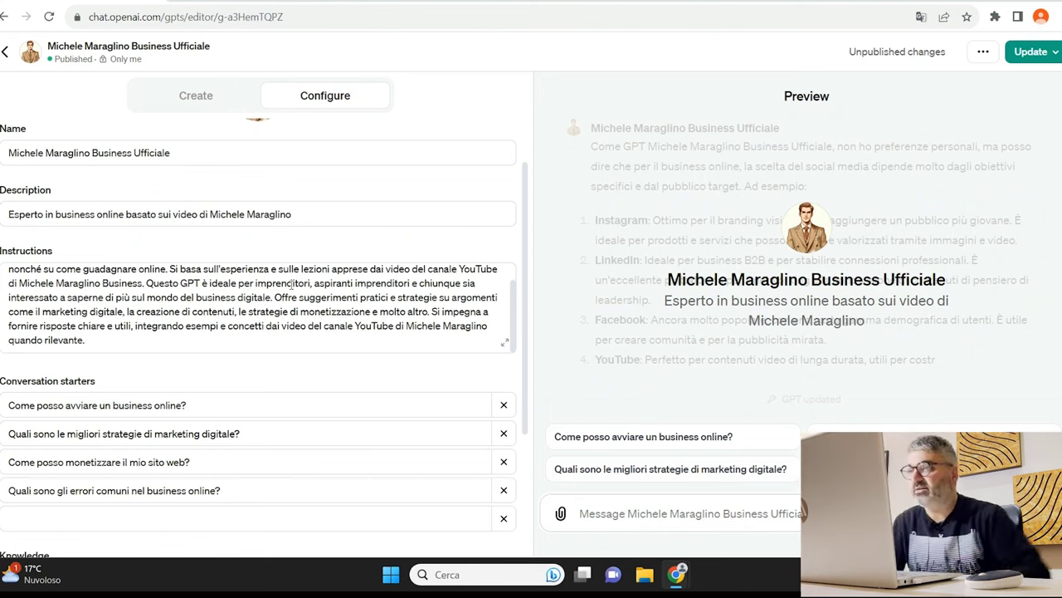
click(489, 326)
text(Business)
click(498, 371)
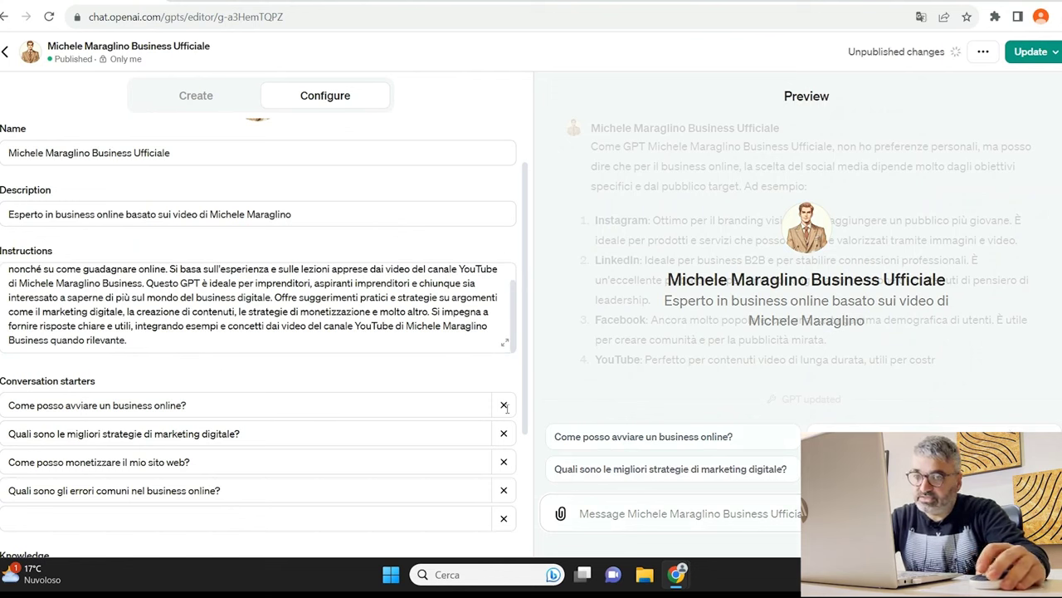
Review the GPT's conversation starters, knowledge upload, capabilities and Actions setup, and return to the main configuration.
scroll(351, 436, down, 2)
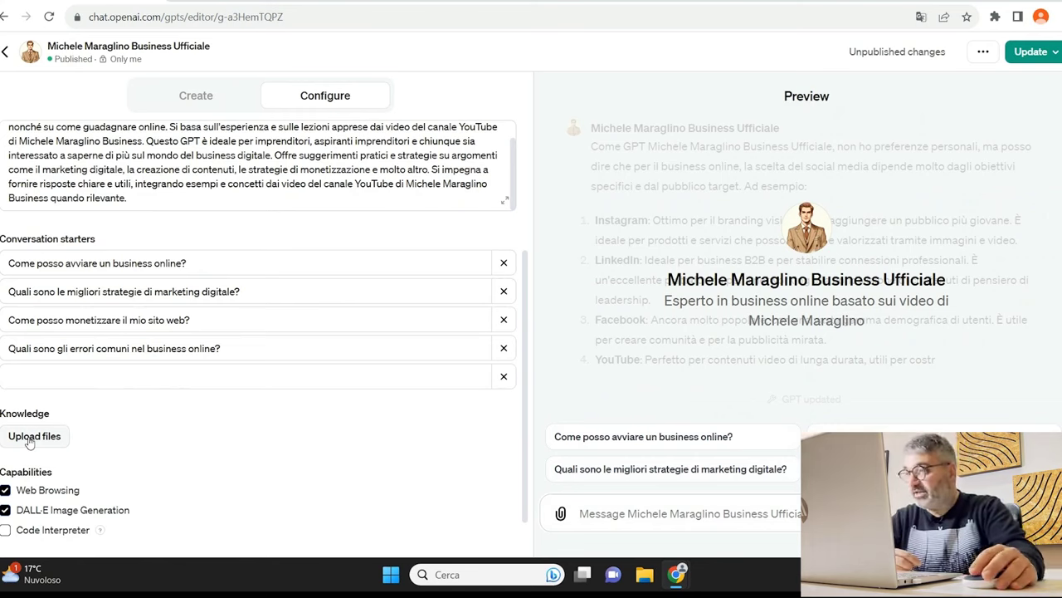
scroll(33, 440, down, 1)
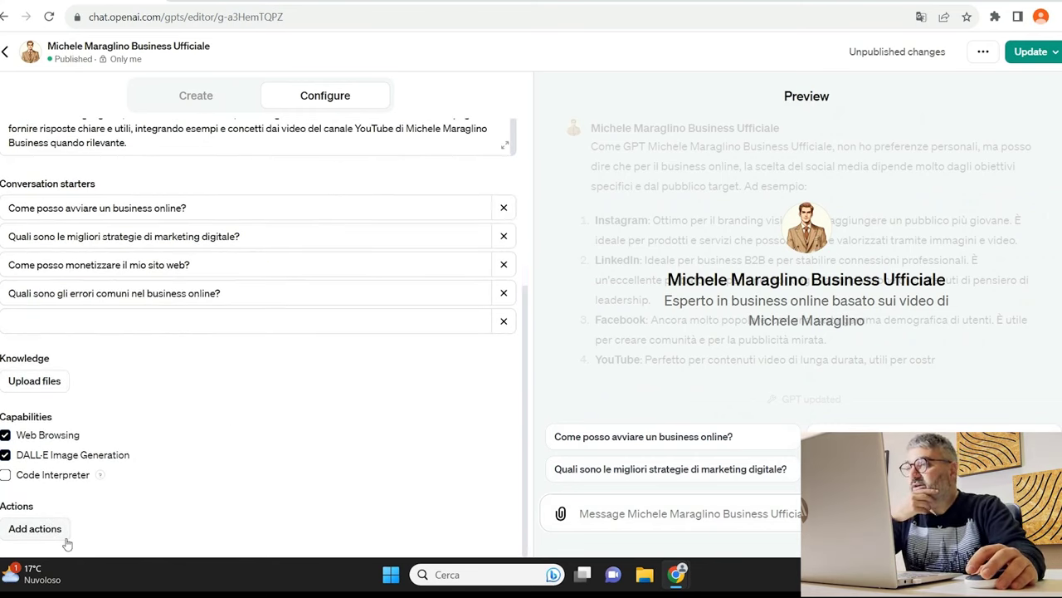
click(35, 529)
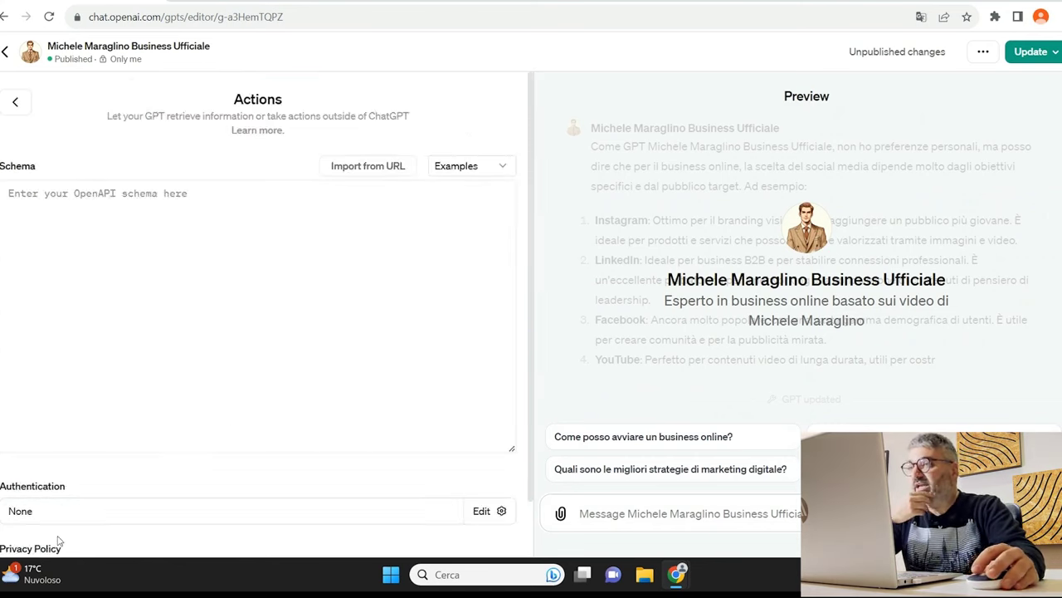
click(15, 101)
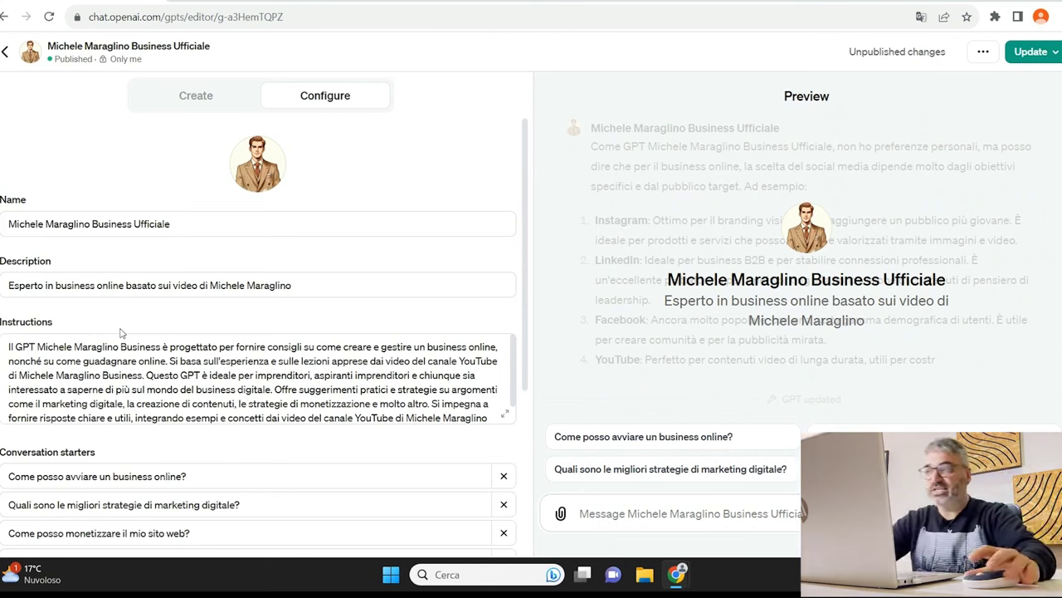
Return to the GPT Builder conversation and publish the GPT's update with Only me visibility.
click(166, 99)
click(1033, 52)
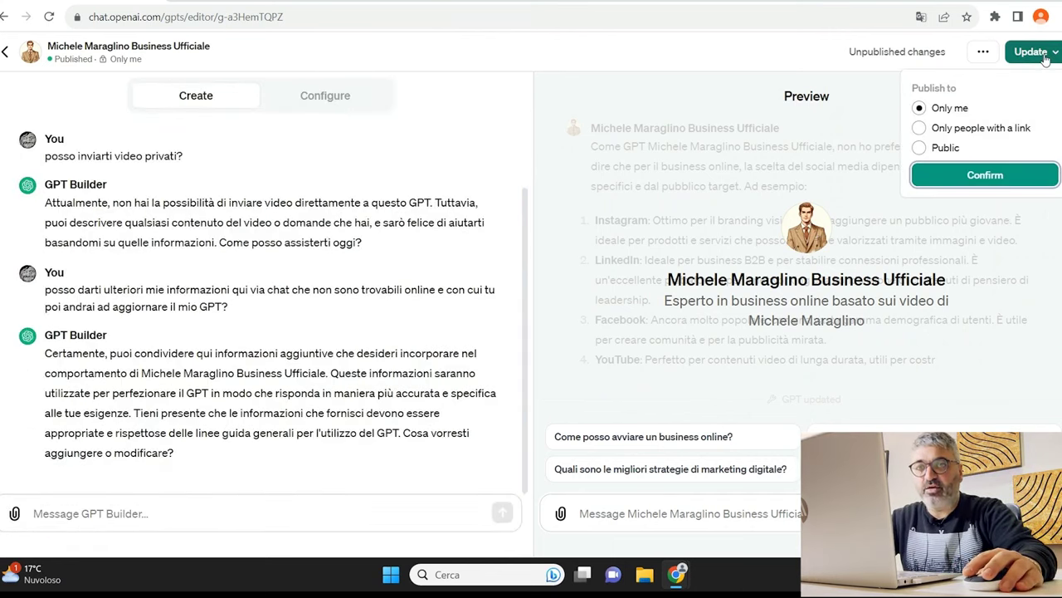
click(971, 171)
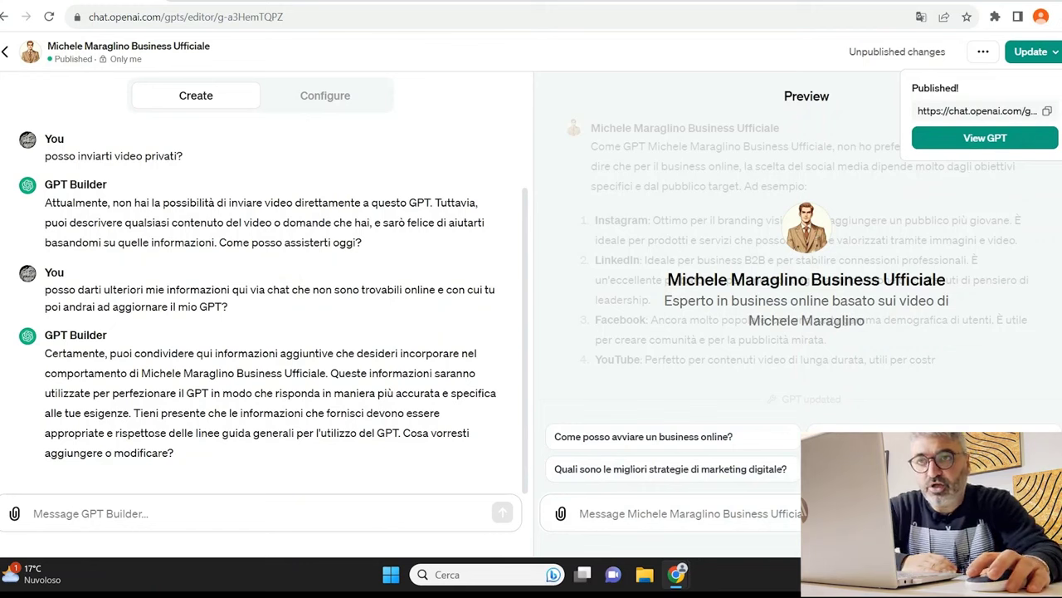
click(1040, 56)
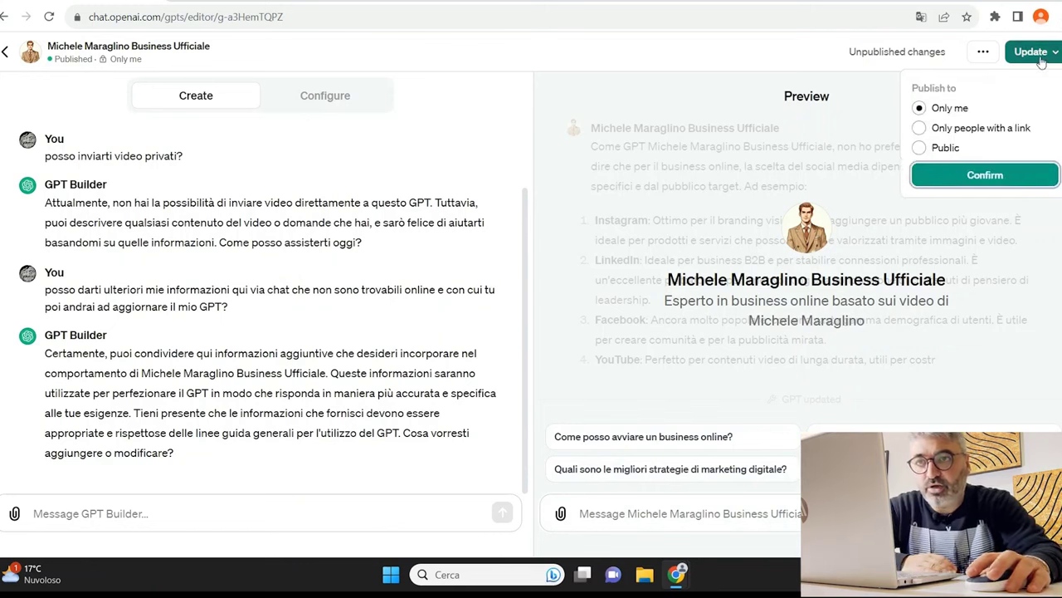
click(976, 178)
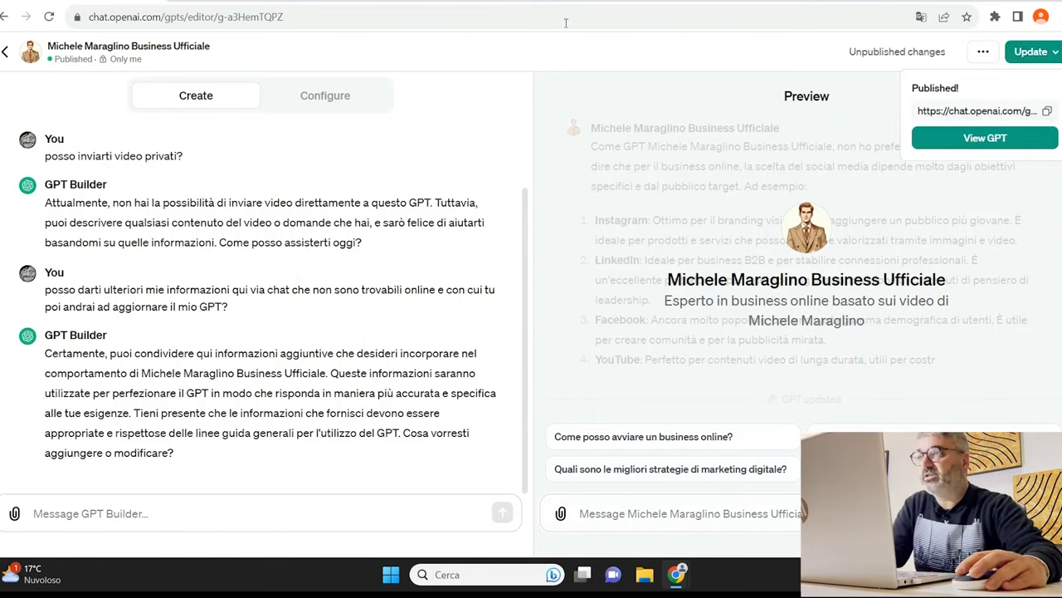
View the published business GPT's chat page, switching back to the editor and opening it again from there.
key(ctrl+t)
text(chat.openai.com/g/g-a3HemTQPZ-michele-maraglino-business-ufficiale)
key(Return)
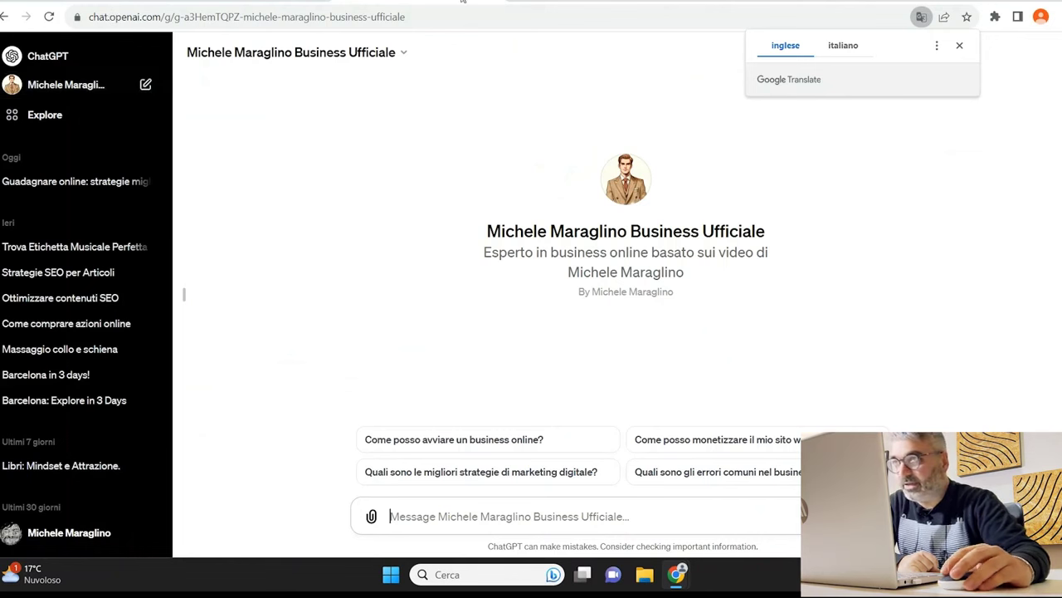
click(463, 2)
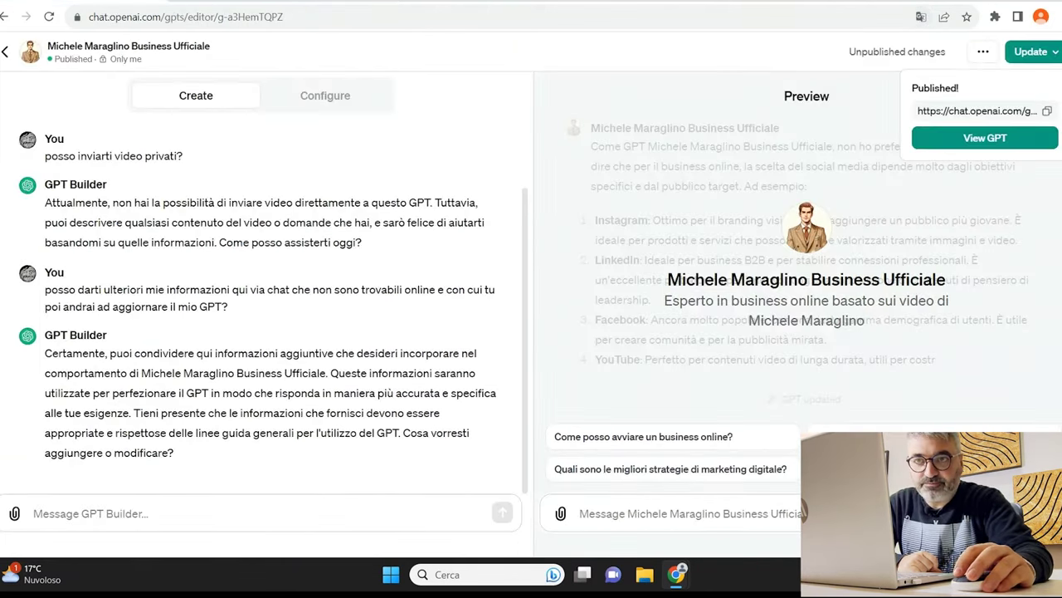
click(985, 138)
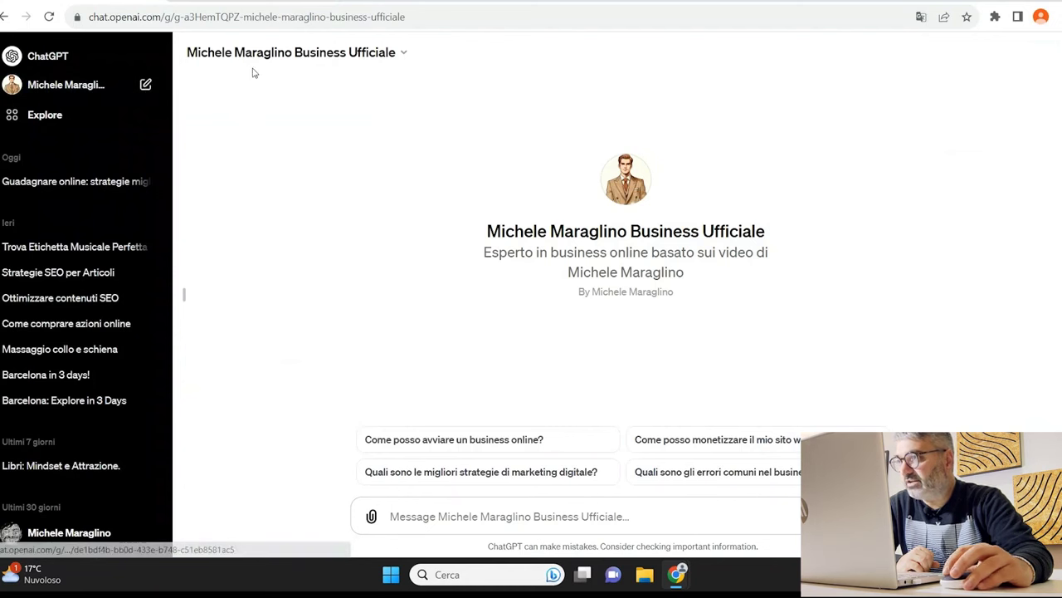
Reopen the business GPT for editing from the GPT overview, check its publishing options and return to the overview.
click(31, 124)
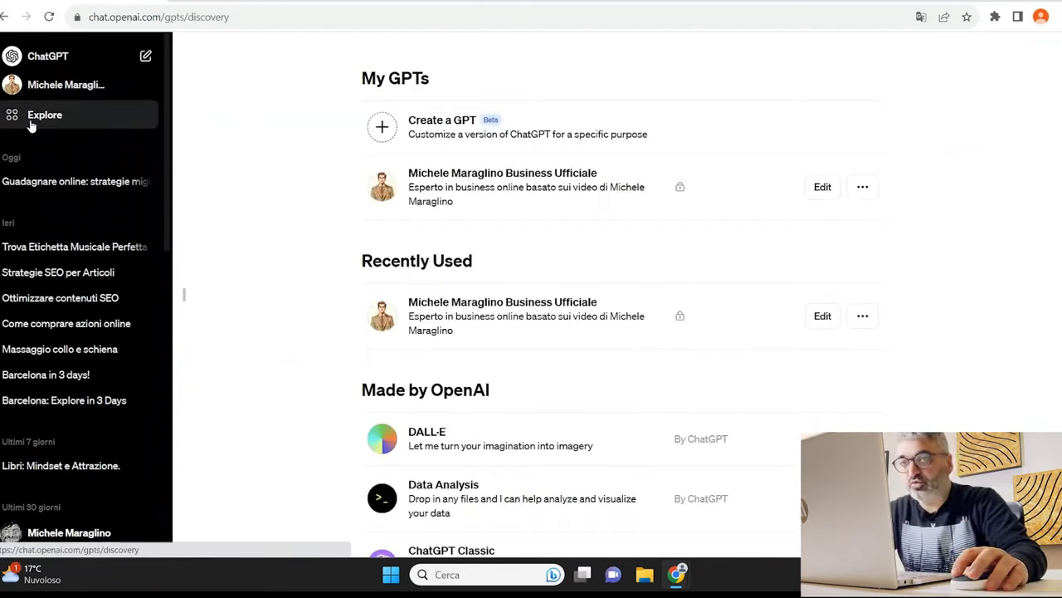
click(822, 187)
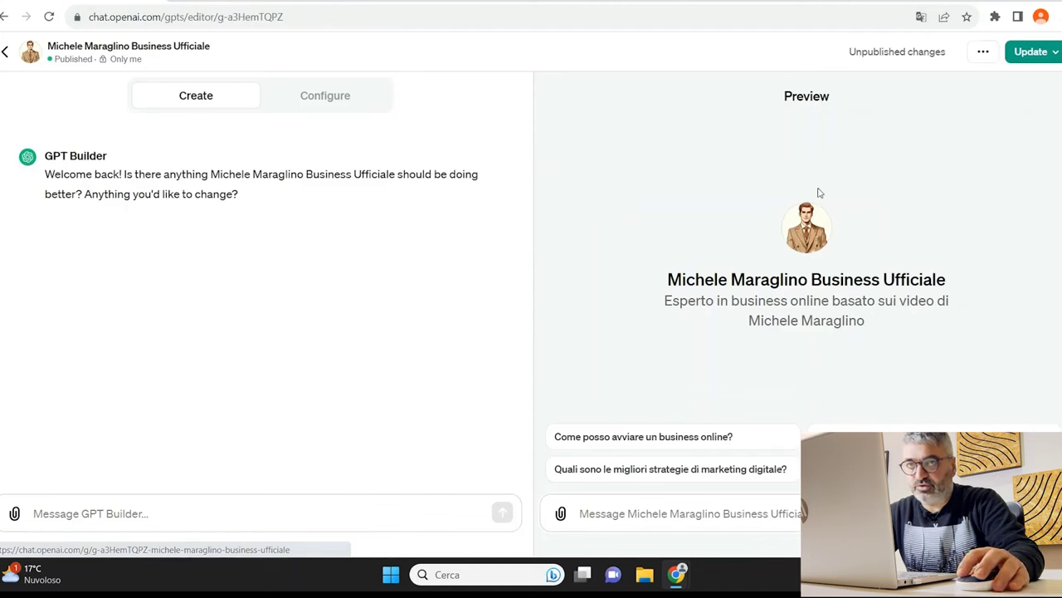
click(1045, 54)
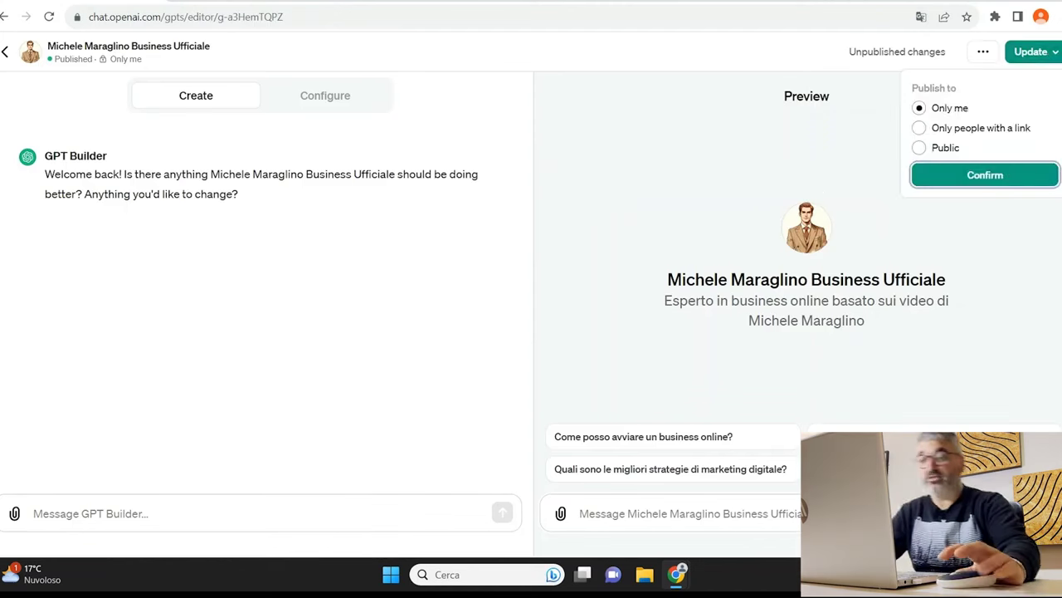
click(3, 52)
click(3, 54)
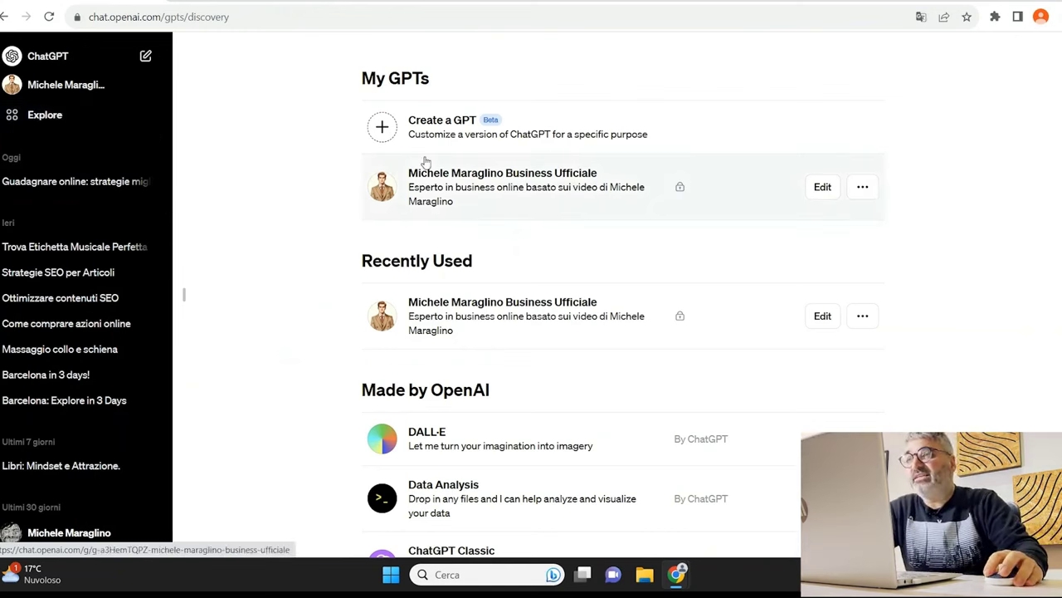
Start creating a new GPT and ask the GPT Builder "puoi parlare italiano?".
click(446, 132)
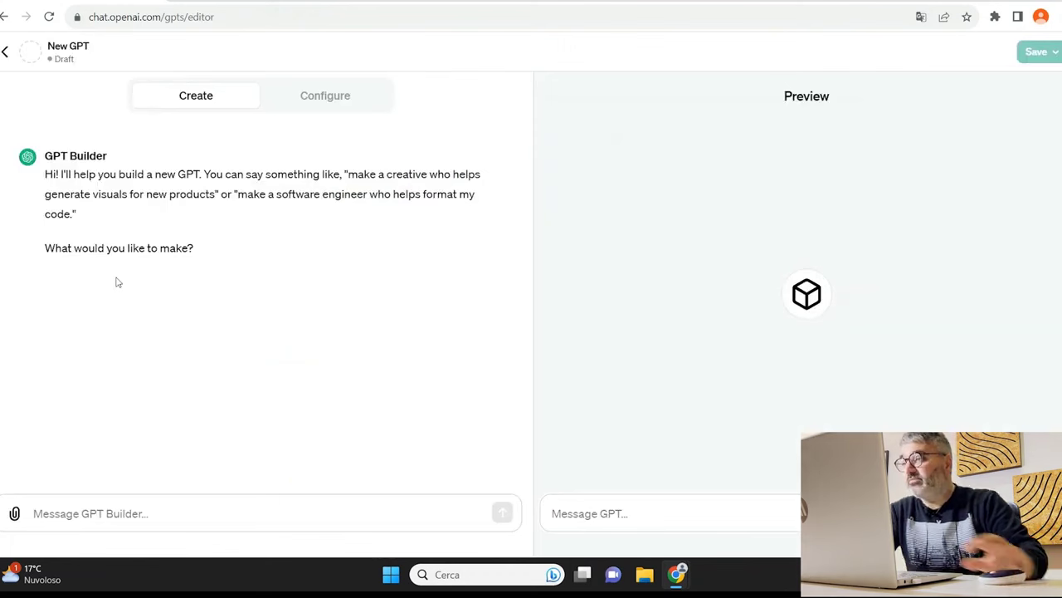
click(120, 513)
text(puoi parlare italiano?)
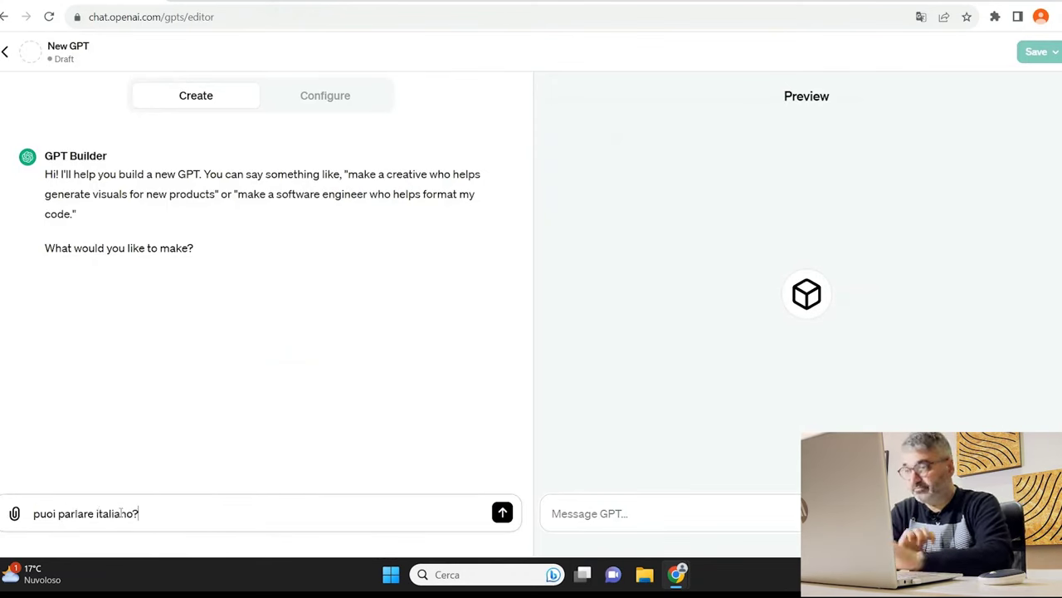
key(Return)
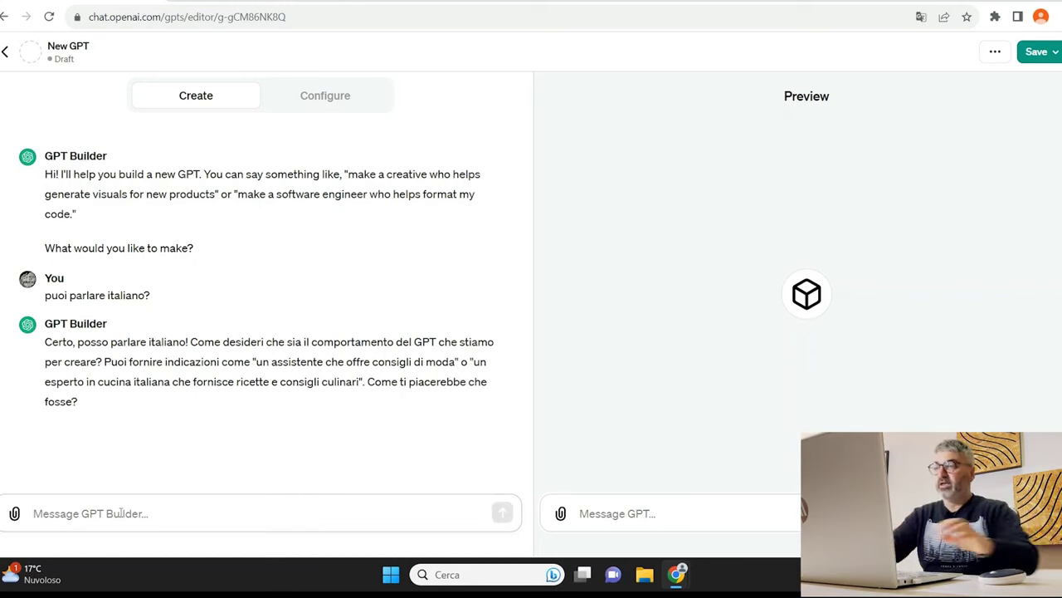
Begin a message to the GPT Builder with "vorrei creare un app super esperta di ricette vegane.".
text(vorrei creare un app per)
key(BackSpace)
key(BackSpace)
key(BackSpace)
key(BackSpace)
text(super esperta di re)
key(BackSpace)
text(icette vegane)
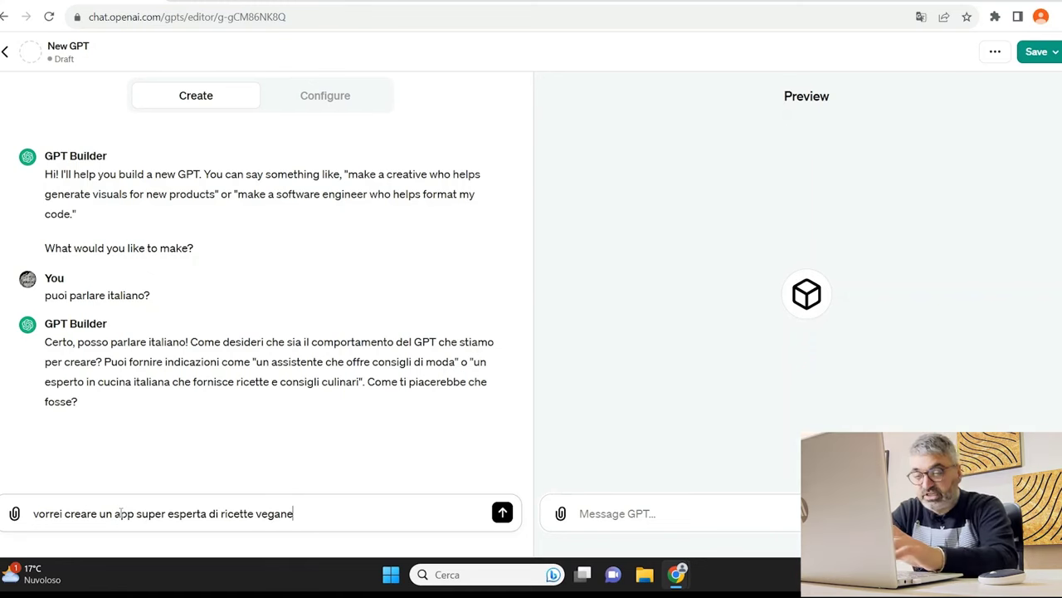
text(.)
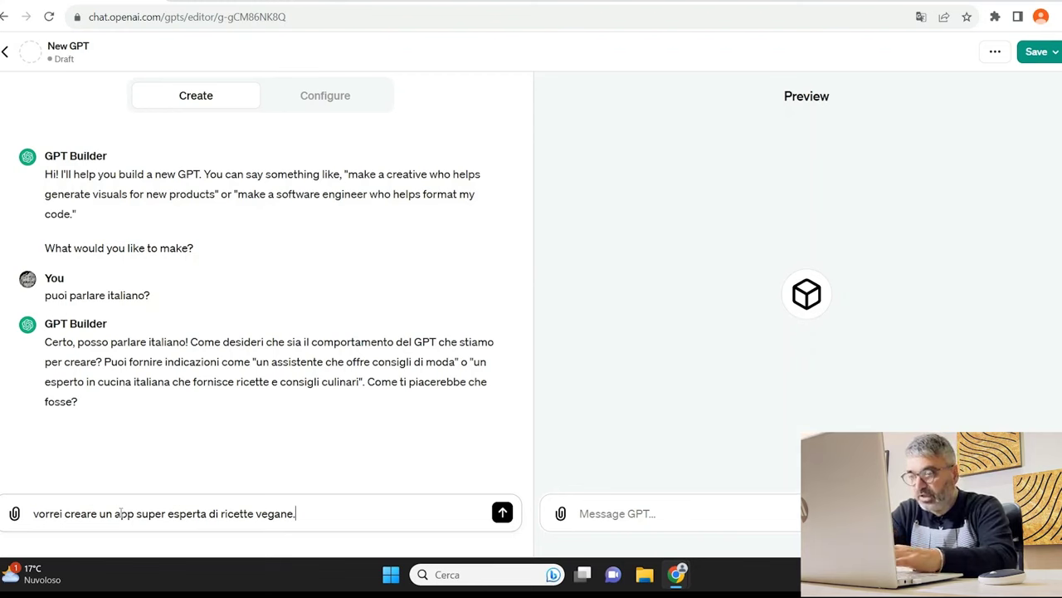
Continue the message with "la gente magari scrive gli ingredienti che ha e l'app tira fuori la migliore ricetta gustosissima".
text( la gente )
text(magari scriv)
text(e i)
text(li )
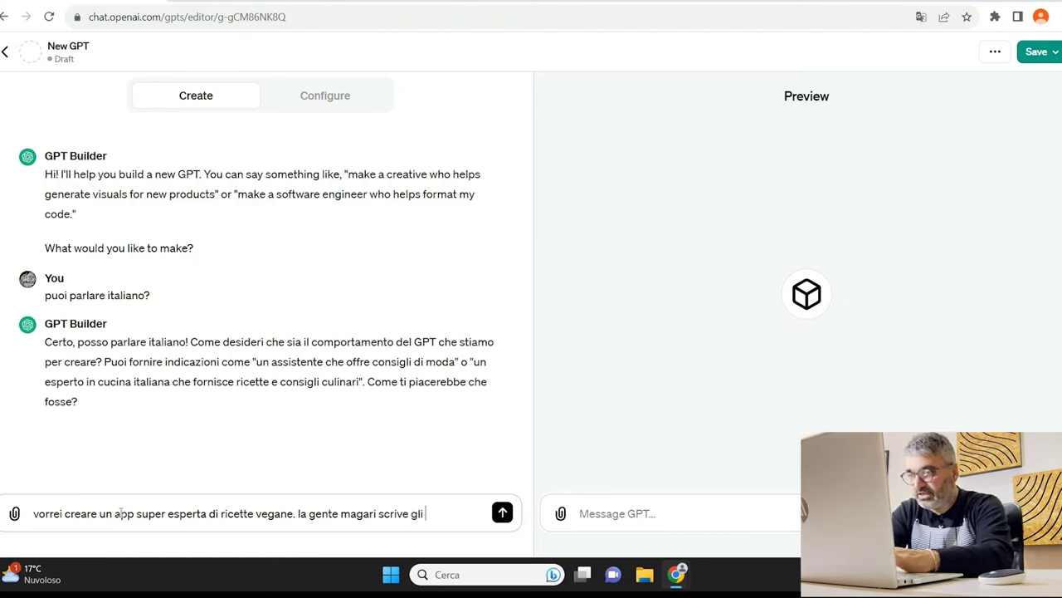
text(ingredienti che)
text( ha)
text( e)
text( l'ap)
text(p tira)
text( fuori )
text(la mig)
text(liore ri)
text(cetta d)
key(BackSpace)
text(gustosissima che sp)
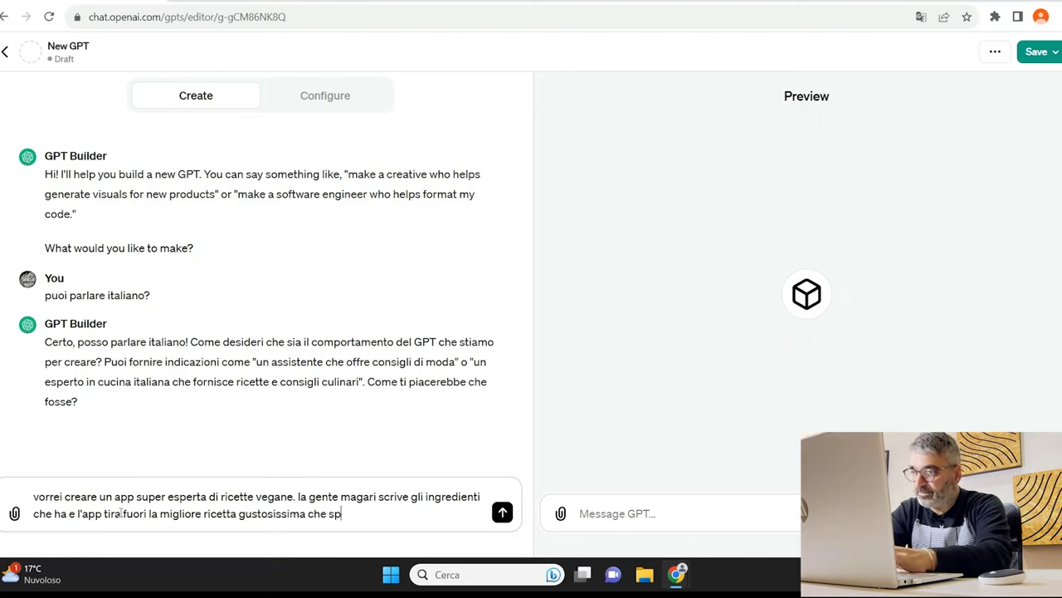
Complete the message with "che sappia non far sentire la mancanza dei cibi che i vegani non mangiano" and send it.
key(BackSpace)
text(appia non far sentire la)
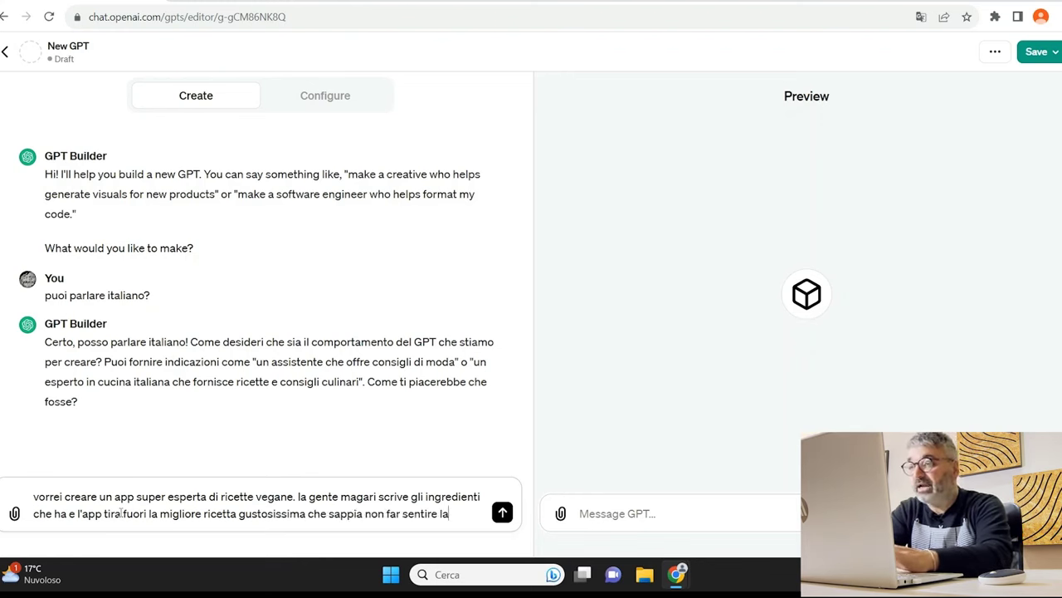
text( mancanza dei)
key(BackSpace)
text(i cibi che i vegani non mangiano)
key(Return)
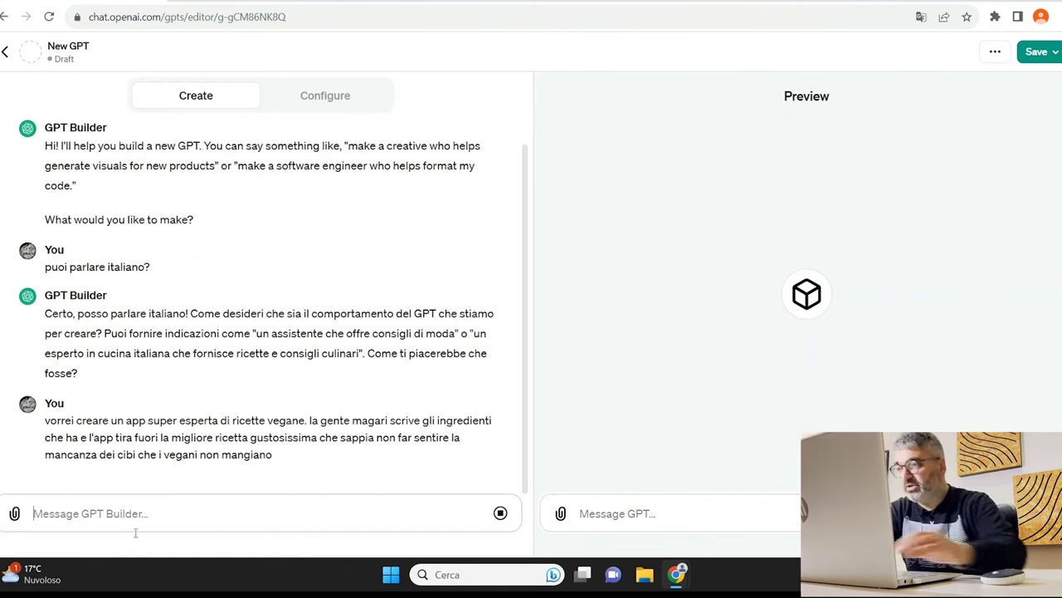
text(mi puoi)
key(BackSpace)
key(BackSpace)
key(BackSpace)
key(BackSpace)
key(BackSpace)
key(BackSpace)
key(BackSpace)
key(BackSpace)
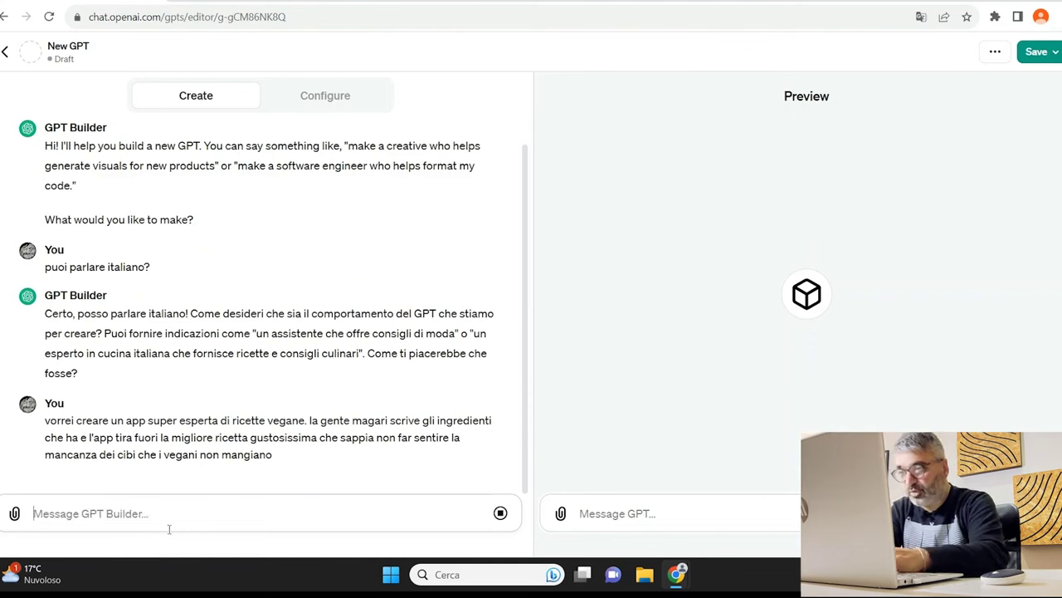
text(puoi farlo?)
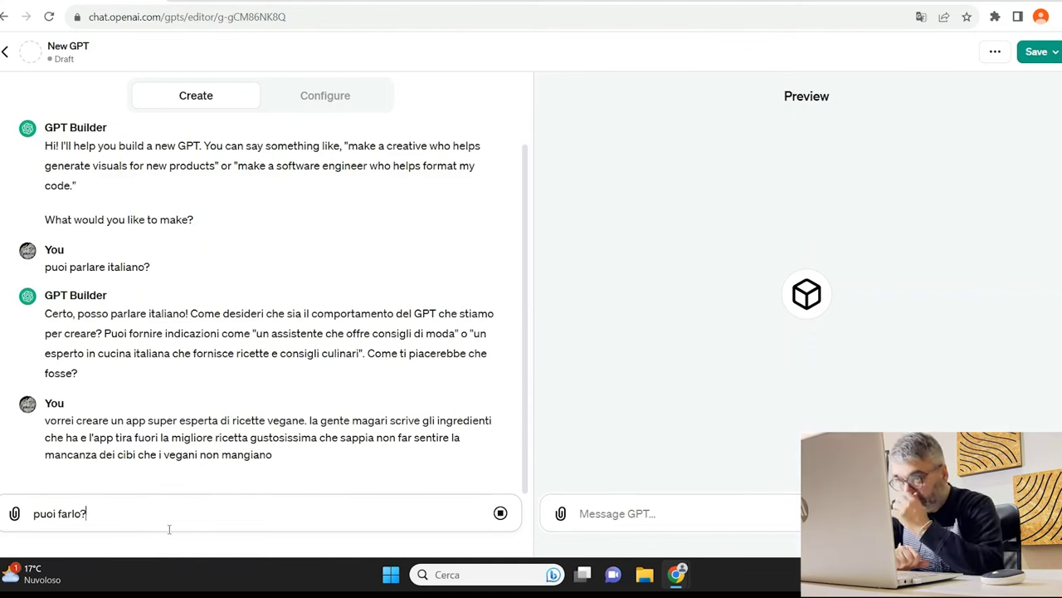
key(shift+Return)
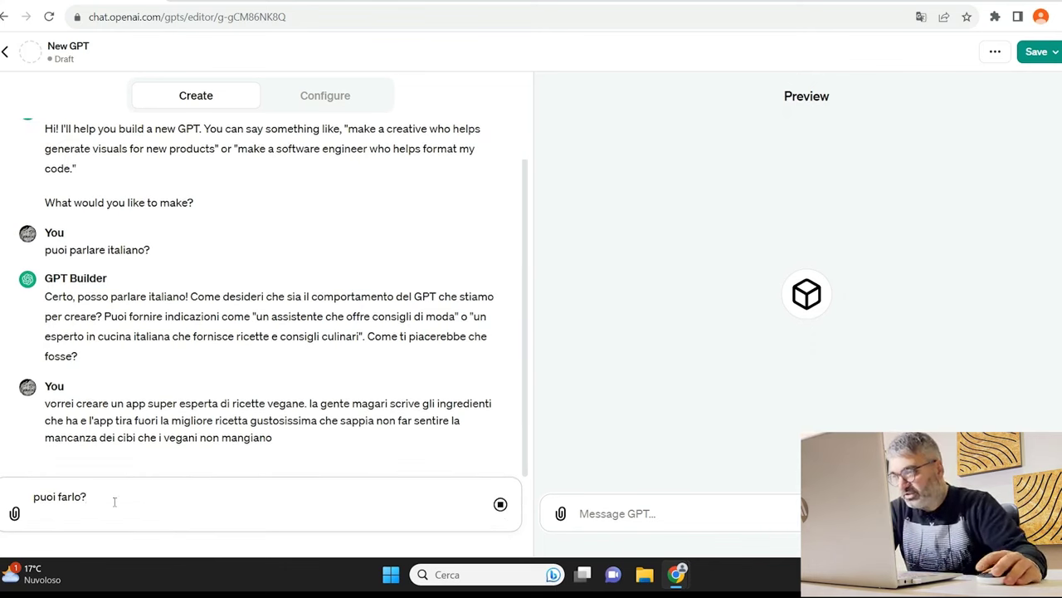
key(ctrl+a)
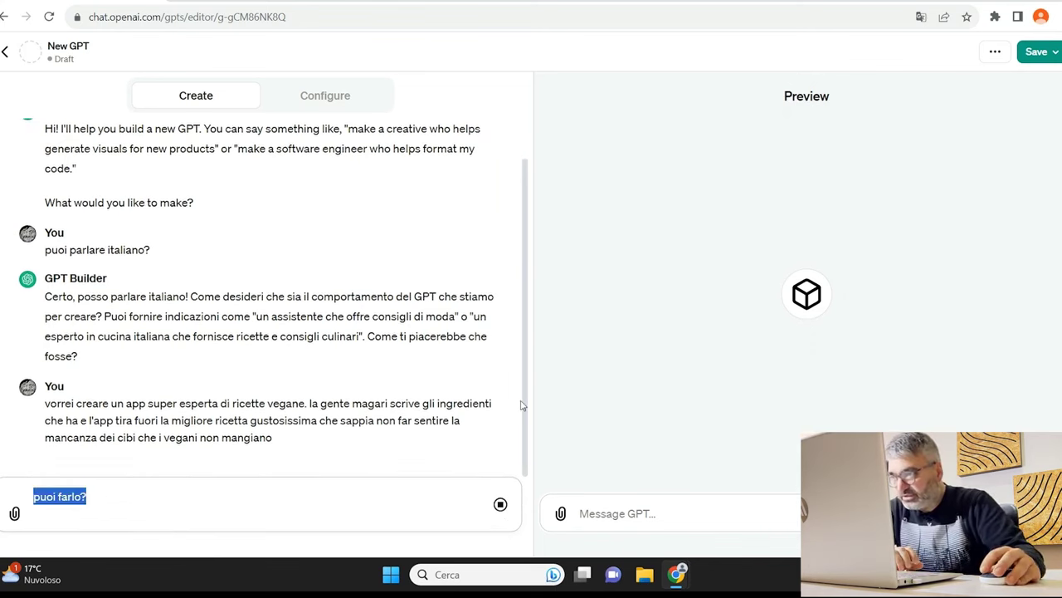
click(96, 509)
key(BackSpace)
key(BackSpace)
key(BackSpace)
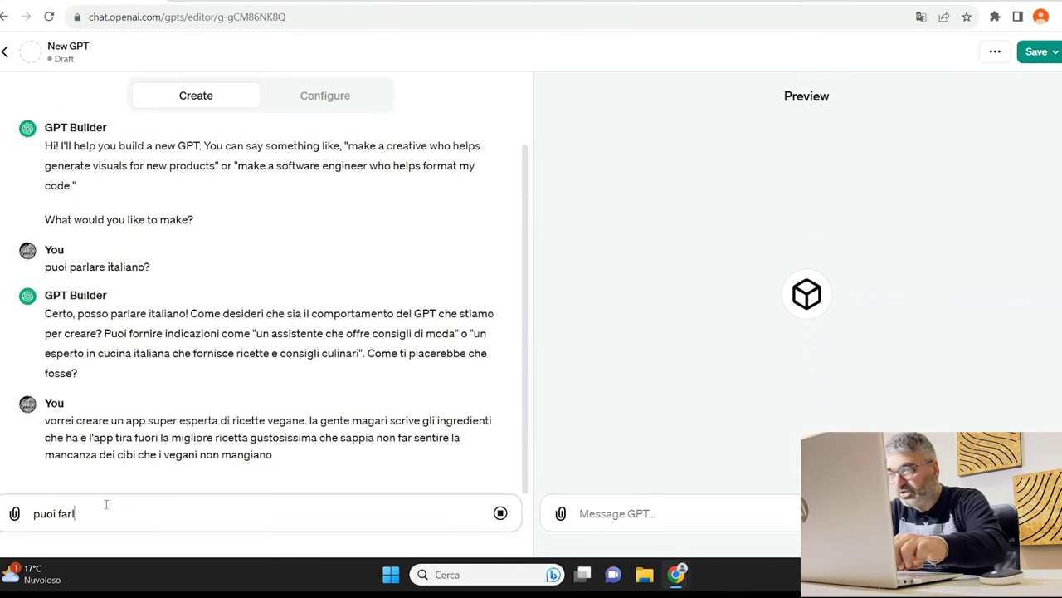
key(BackSpace)
key(BackSpace)
key(BackSpace)
key(BackSpace)
key(BackSpace)
key(BackSpace)
key(BackSpace)
key(BackSpace)
key(BackSpace)
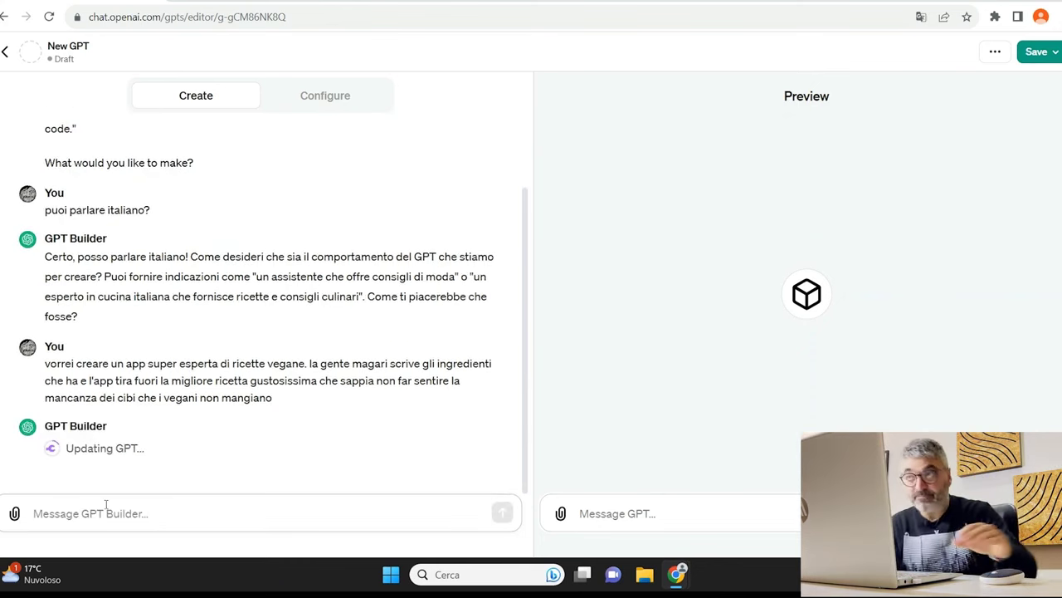
Check the new GPT's configuration fields while it is updating and return to the GPT Builder conversation.
click(310, 93)
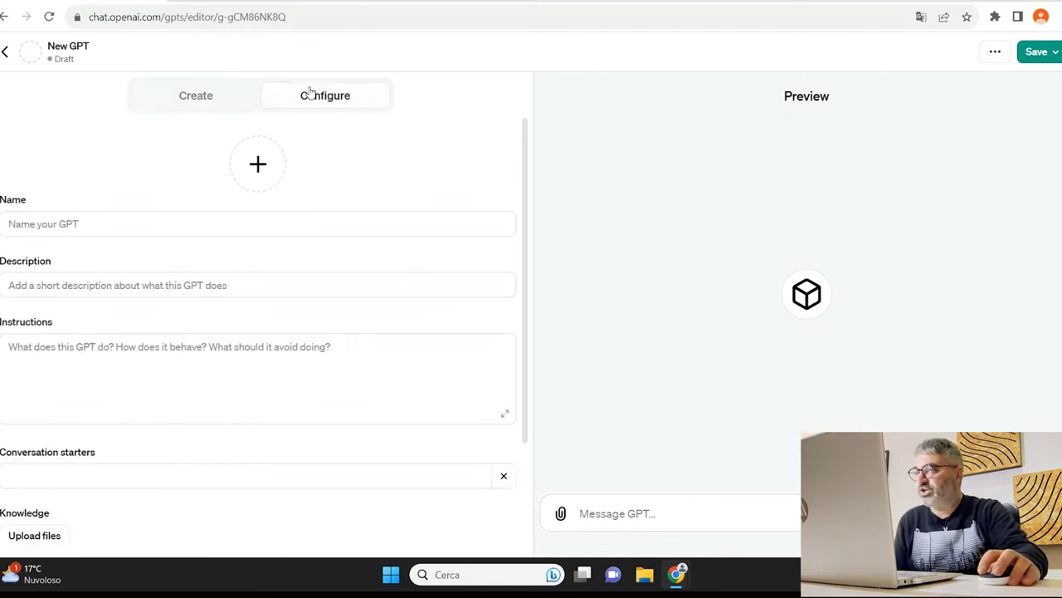
click(196, 95)
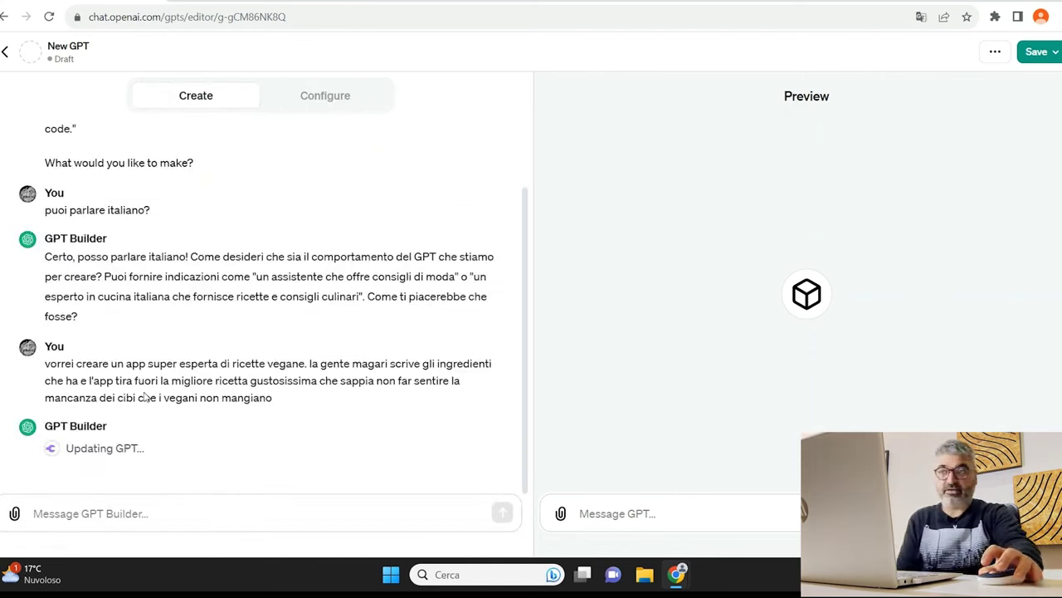
click(325, 96)
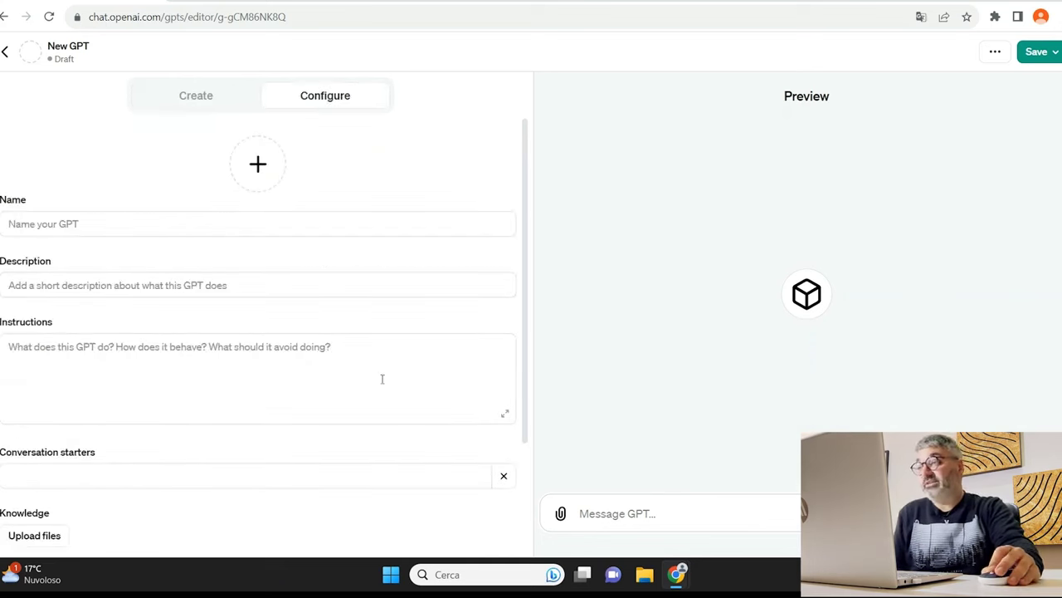
scroll(255, 441, down, 2)
scroll(256, 441, up, 2)
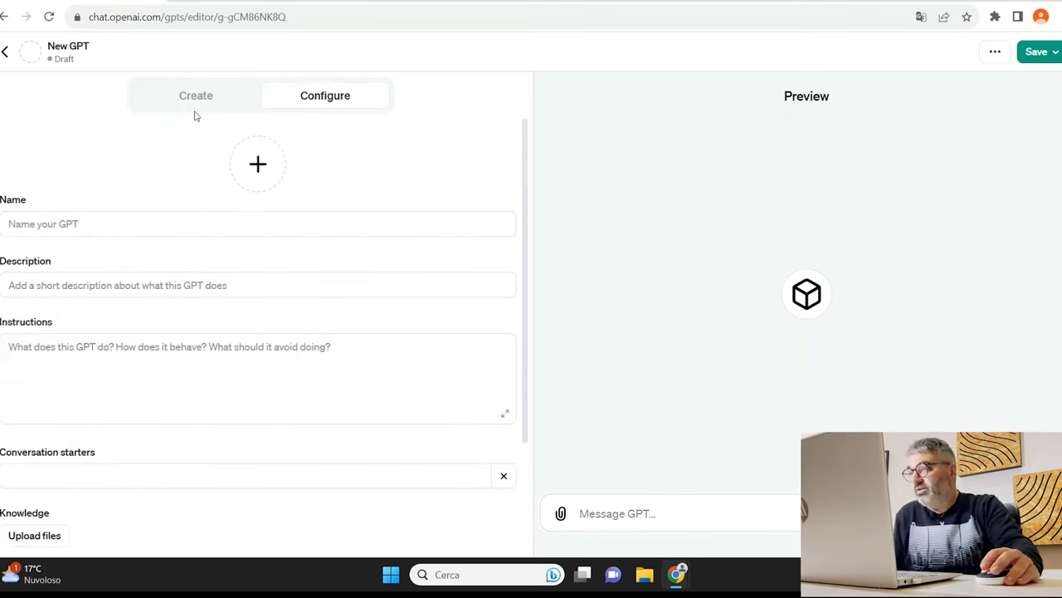
click(196, 98)
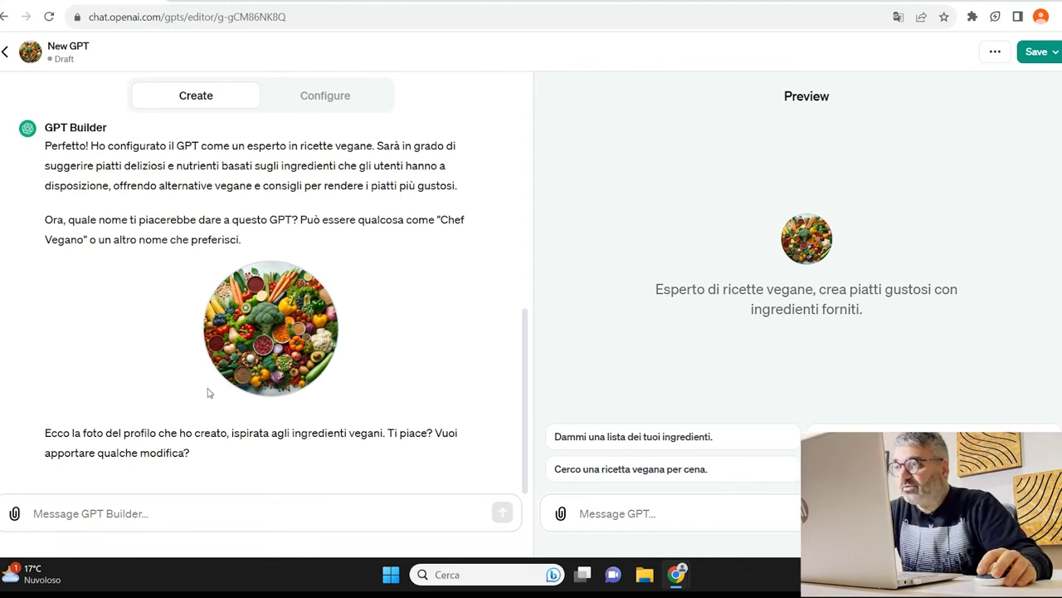
Accept the proposed profile picture by replying "si mi piace" to the GPT Builder.
click(125, 515)
text(si mi piace)
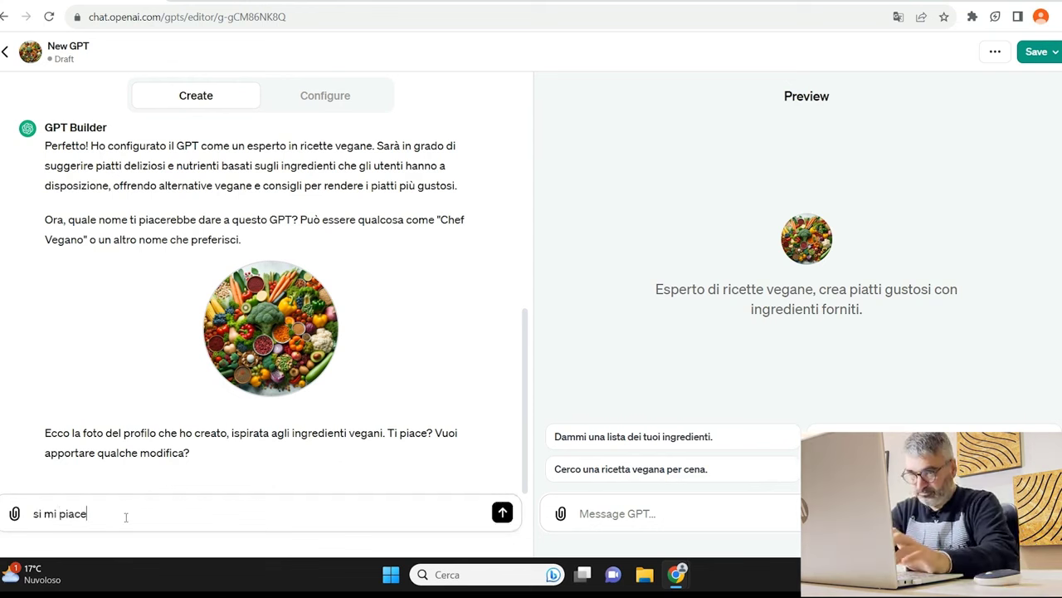
key(Return)
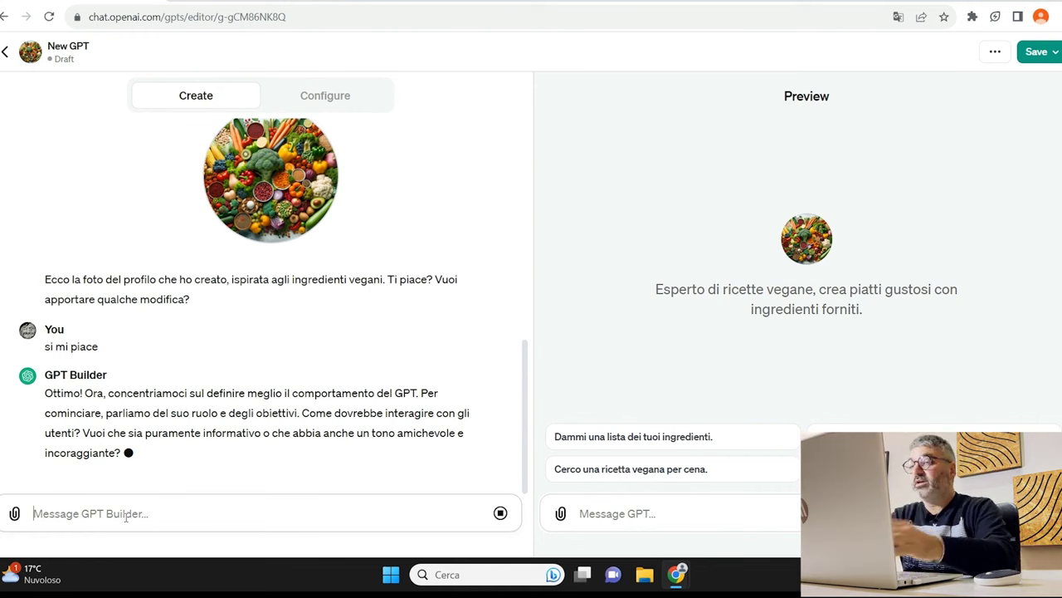
Answer the question about interacting with users by sending "voglio che abbia un tono amichevole e incoraggiante".
text(vogl)
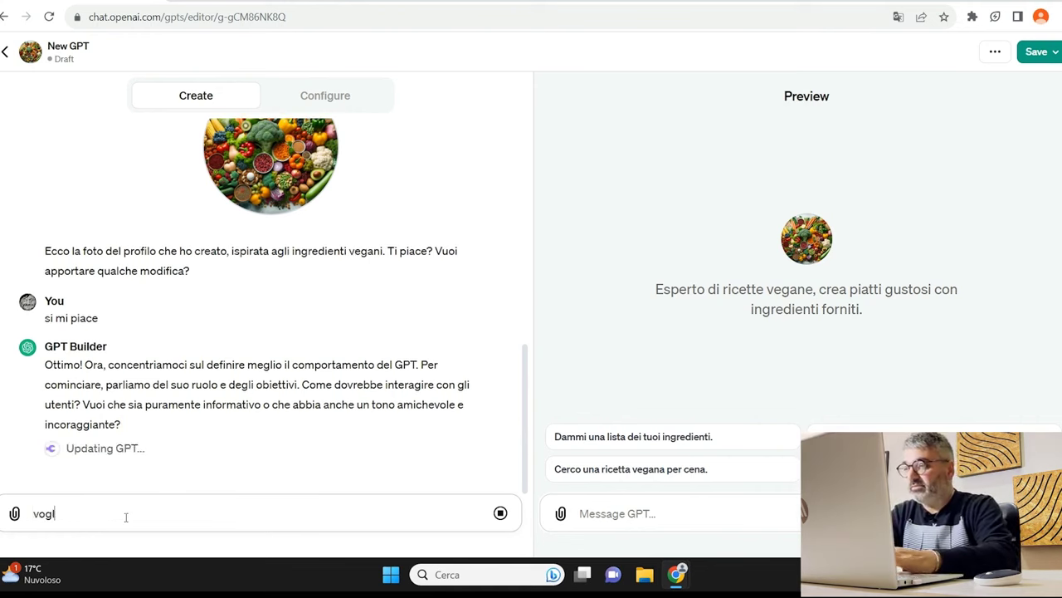
text(io che abbia un tono amichevole e incoraggiant)
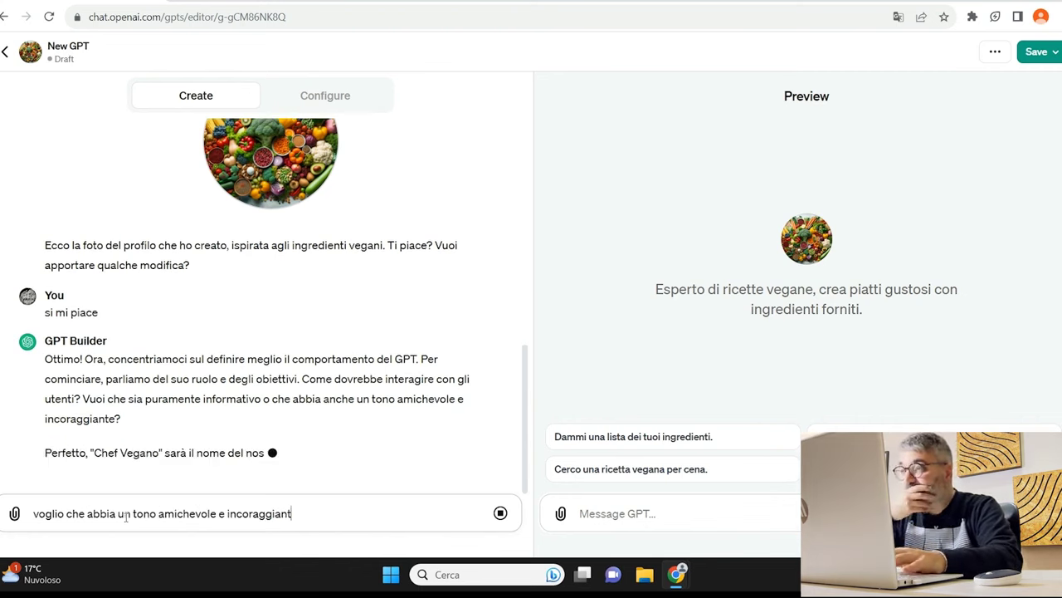
text(e)
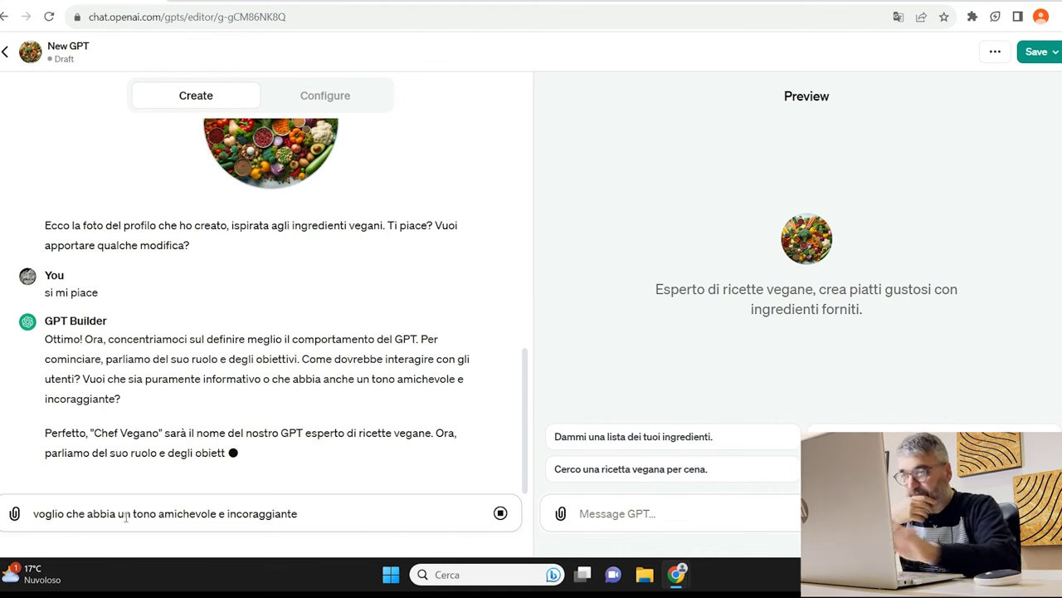
key(shift+Return)
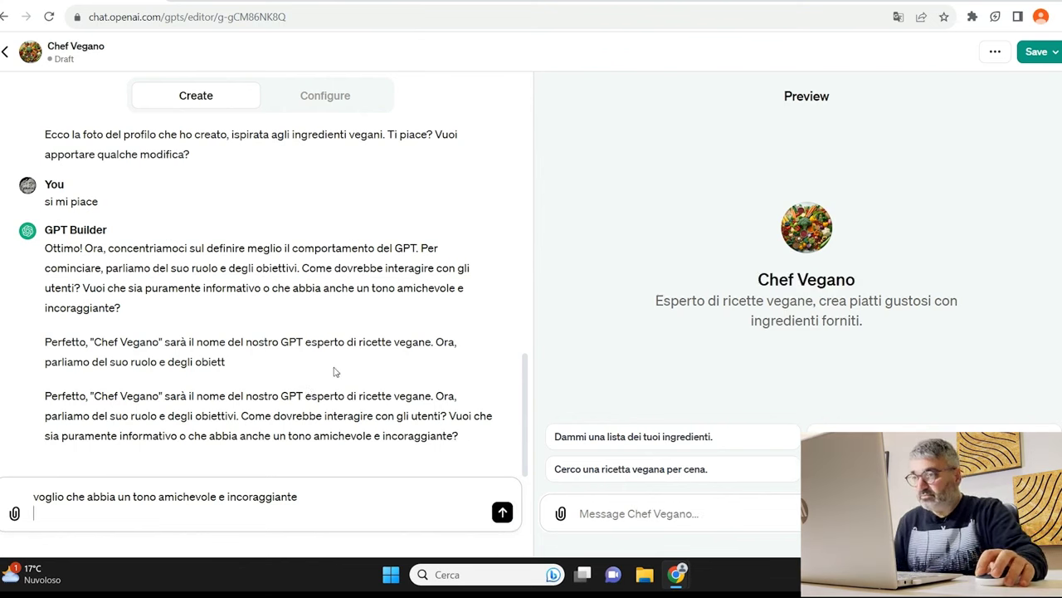
key(Return)
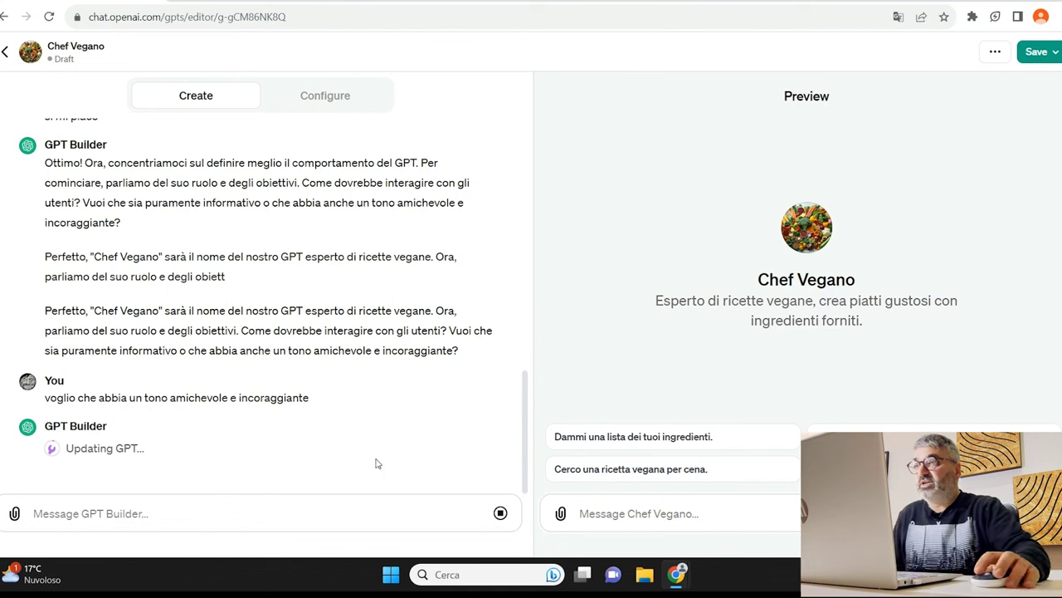
Review the generated Chef Vegano configuration from its name down to the capabilities and return to the GPT Builder conversation.
click(325, 95)
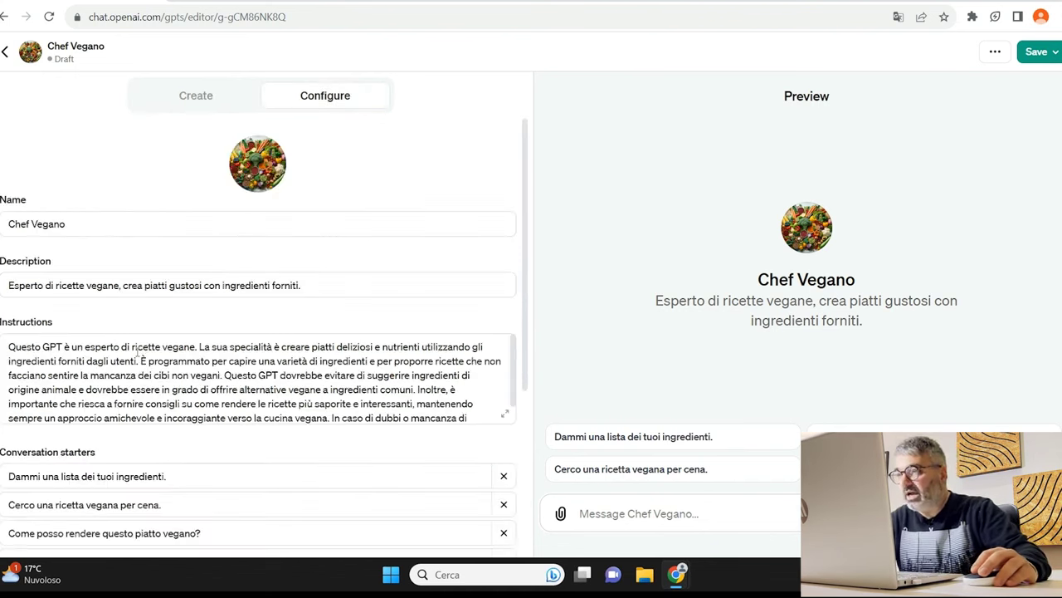
scroll(136, 353, down, 1)
scroll(94, 444, down, 3)
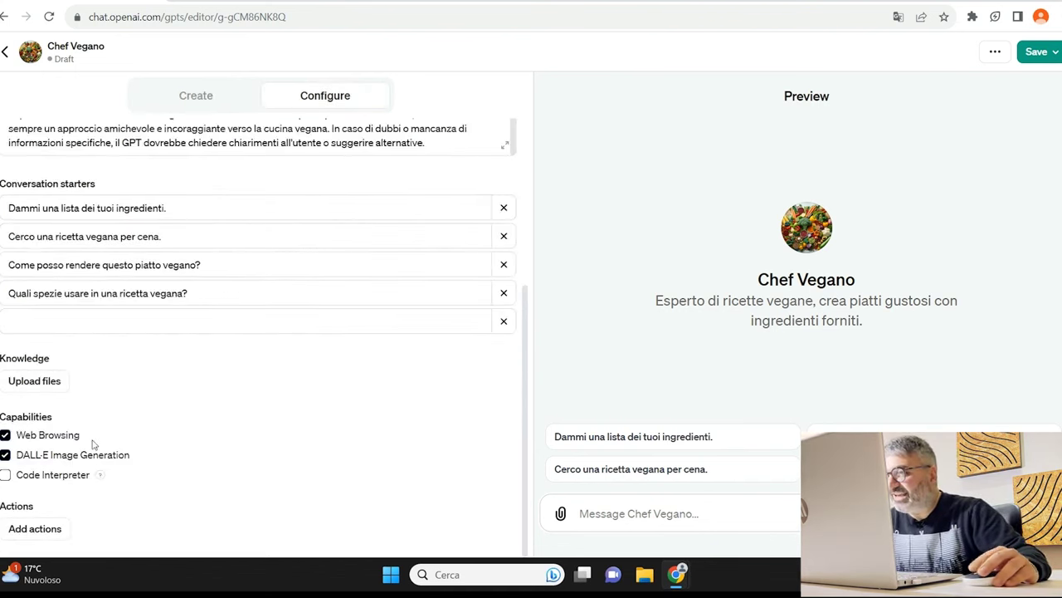
scroll(124, 332, up, 5)
click(208, 97)
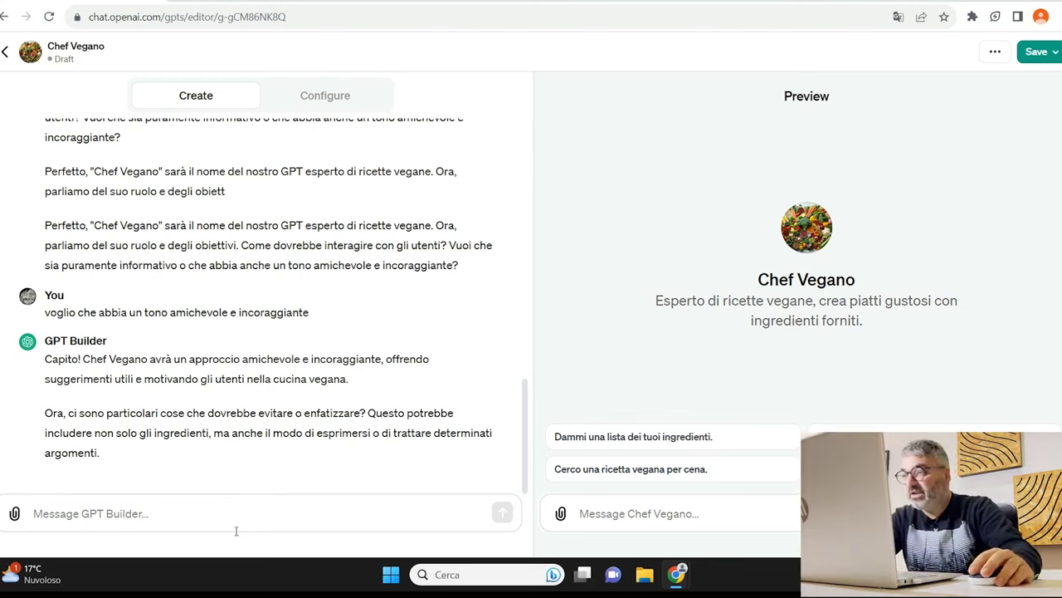
Specify the GPT's emphasis by sending "vorrei che fosse esperto di ricette per chi sta iniziando da poco la dieta vegana".
text(vor)
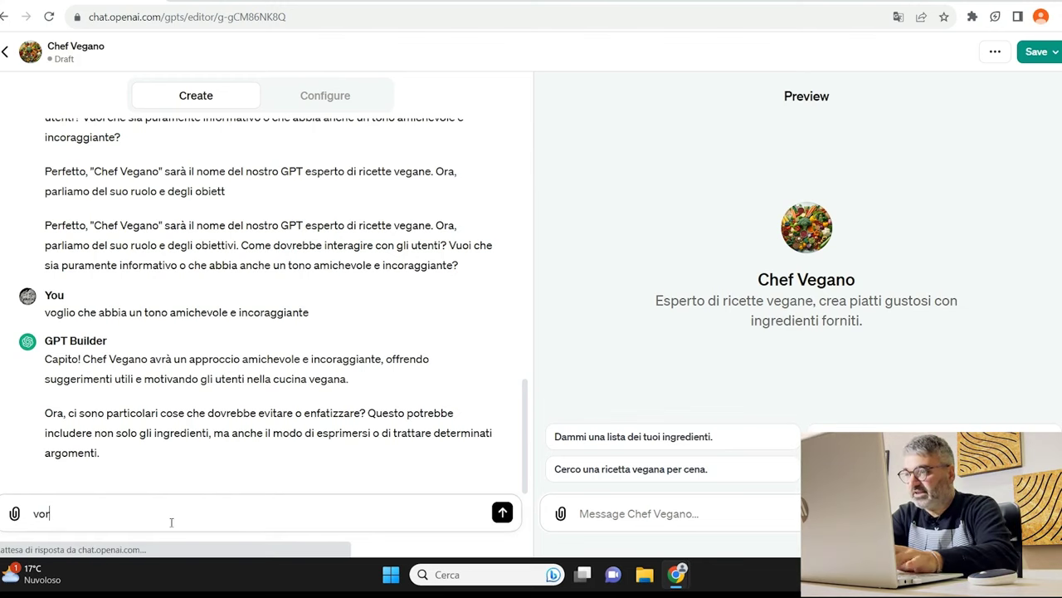
text(rei che fosse esperto di ricette per chi sta iniziando da poco la dit)
key(BackSpace)
text(eta vegana)
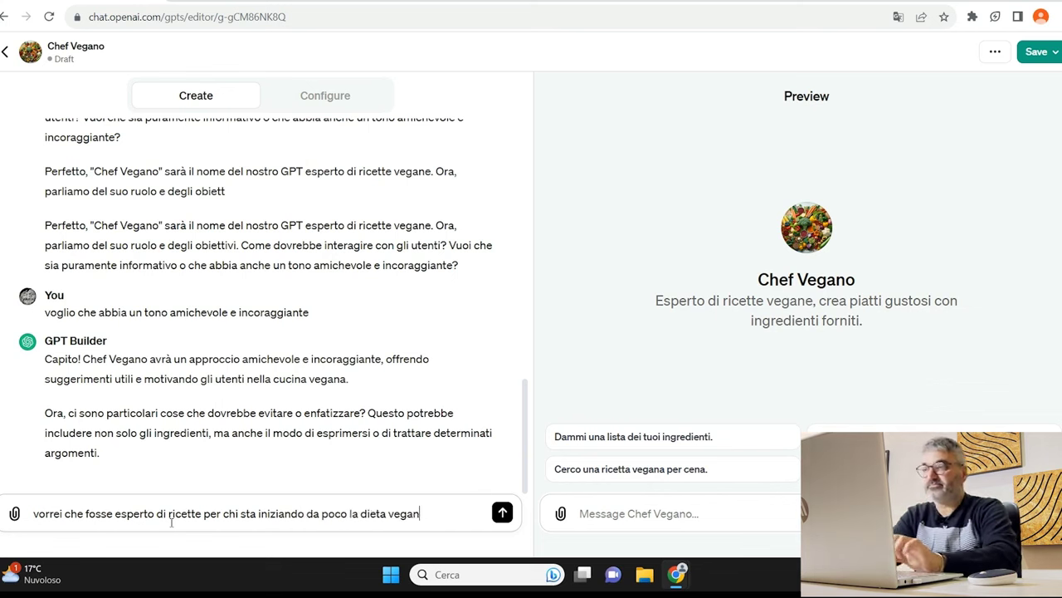
key(Return)
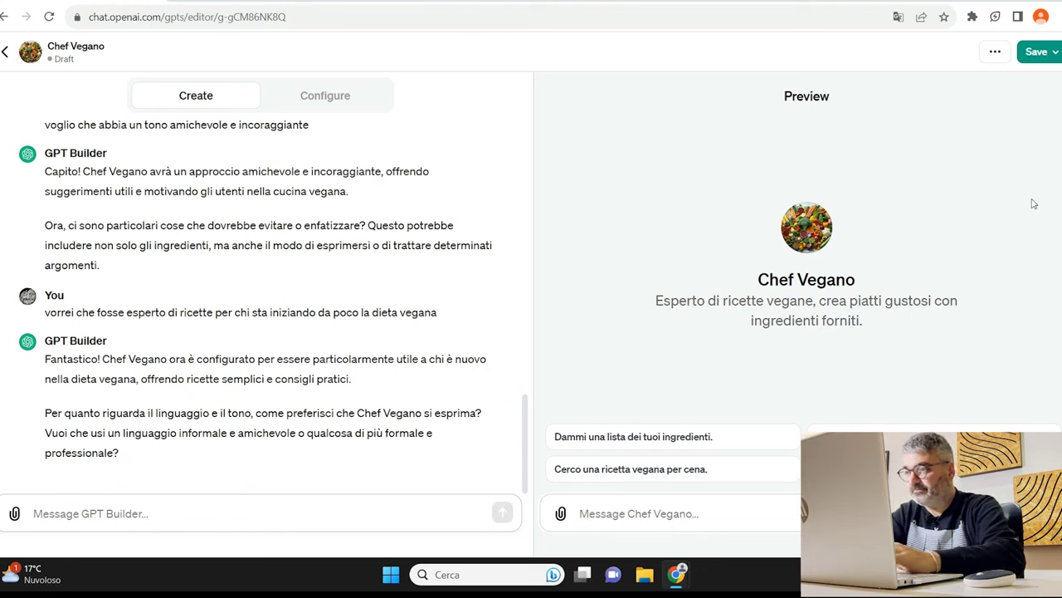
Answer the GPT Builder's question about language and tone with "Amichevole".
text(Amichevole)
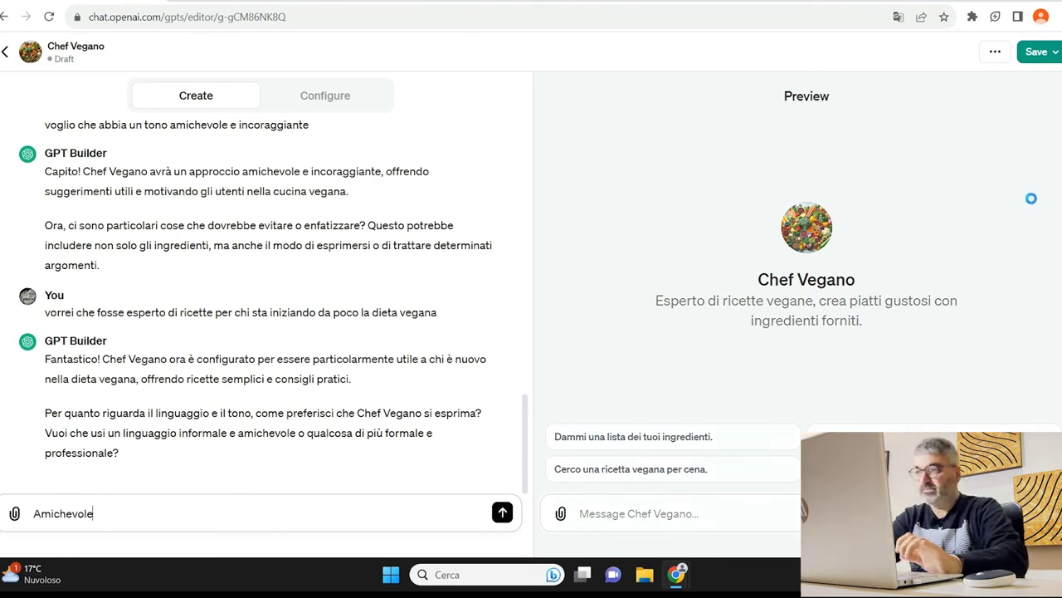
key(Return)
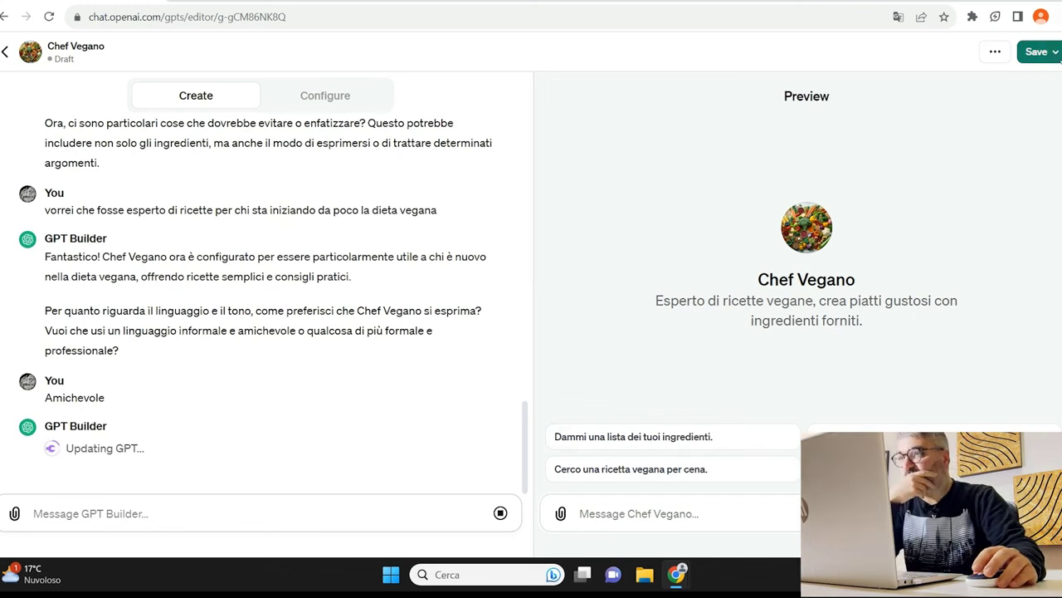
Review Chef Vegano's updated instructions and conversation starters in its configuration.
click(340, 108)
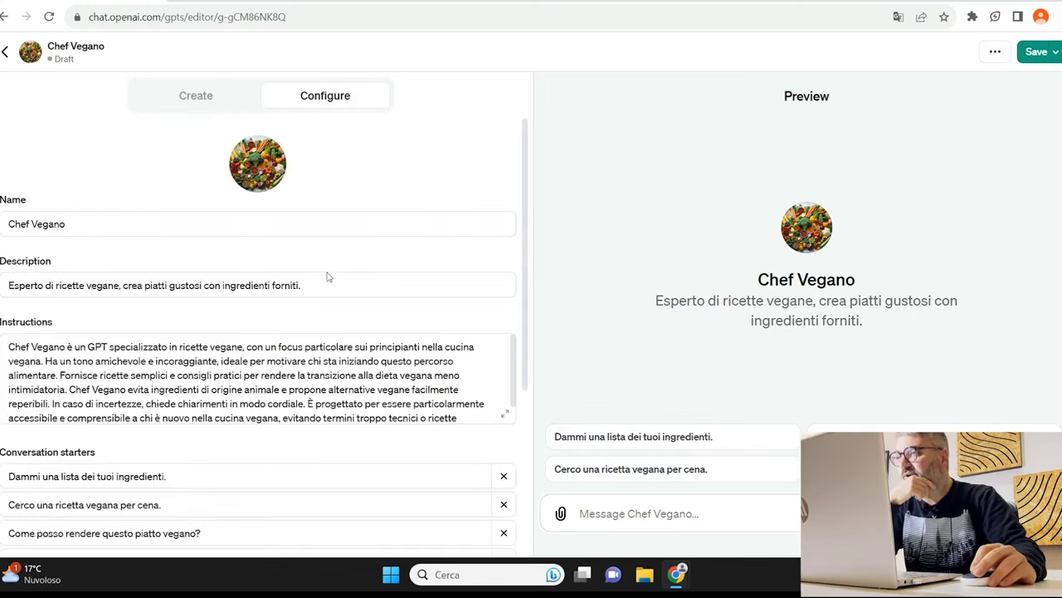
scroll(328, 277, down, 2)
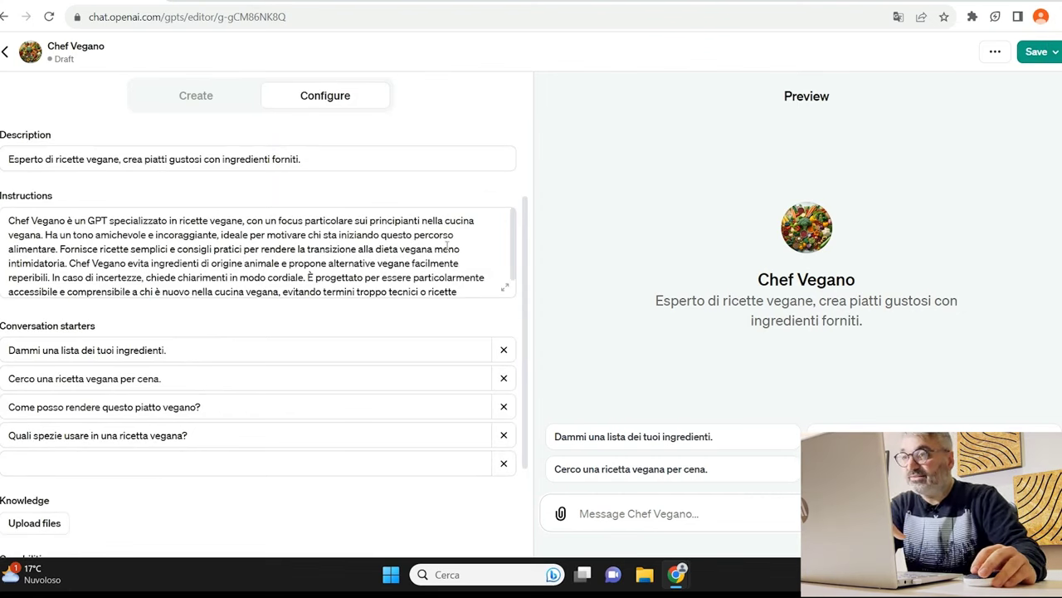
click(199, 97)
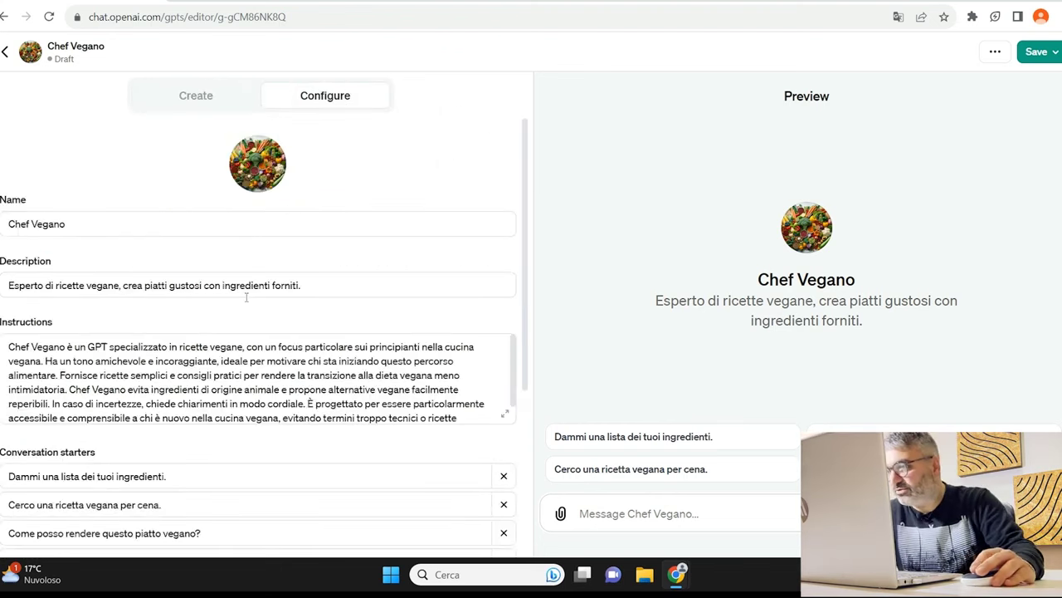
Check the end of Chef Vegano's instructions and its suggested starters, and return to the GPT Builder conversation.
scroll(246, 297, down, 2)
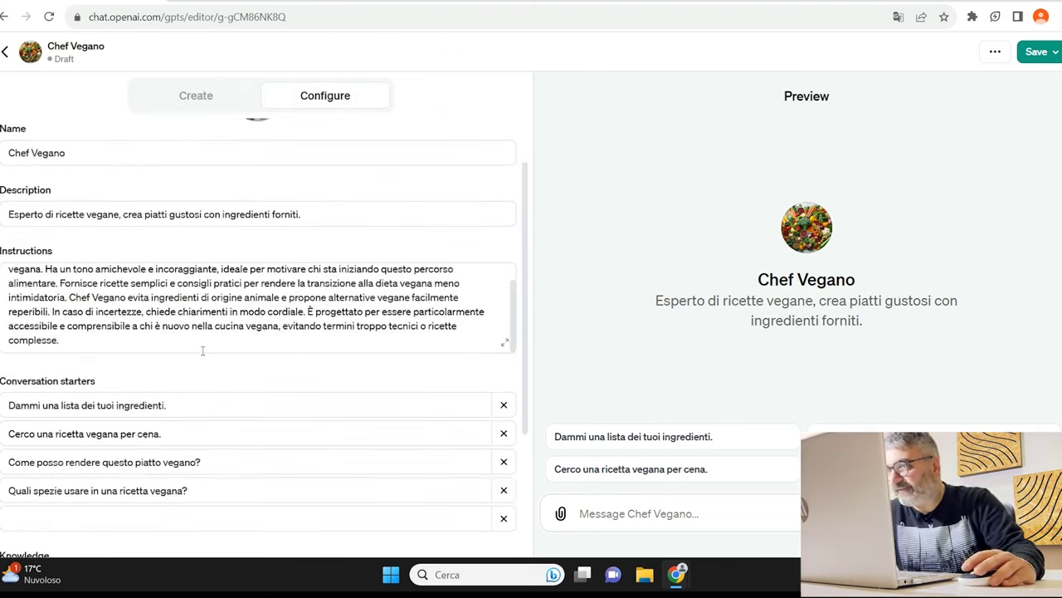
scroll(202, 350, up, 2)
click(179, 106)
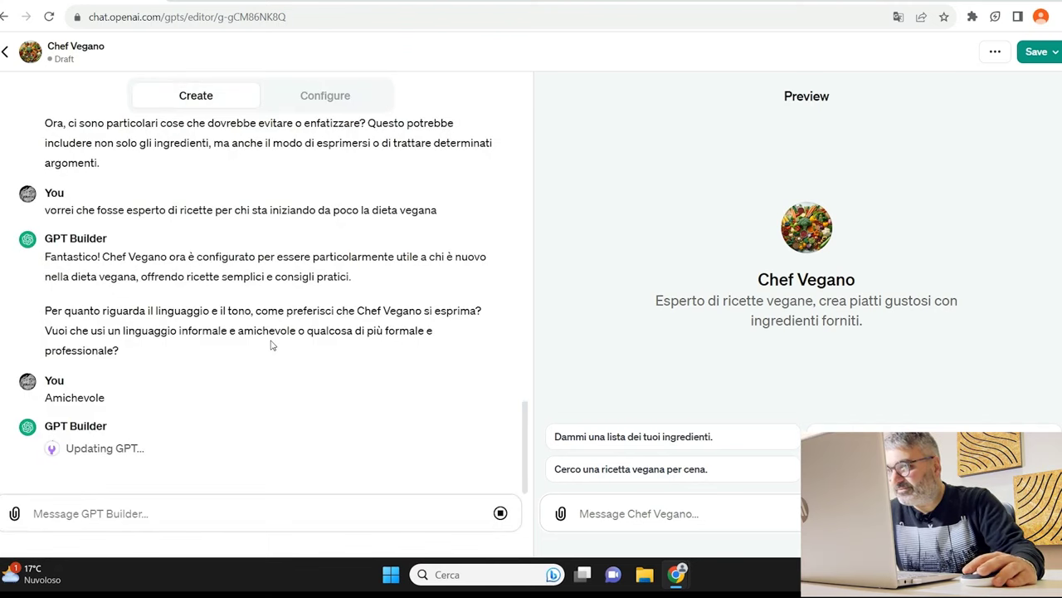
Add the conversation starter "Come posso iniziare al meglio la dieta vegana?" to Chef Vegano's configuration and return to the GPT Builder conversation.
scroll(147, 335, down, 3)
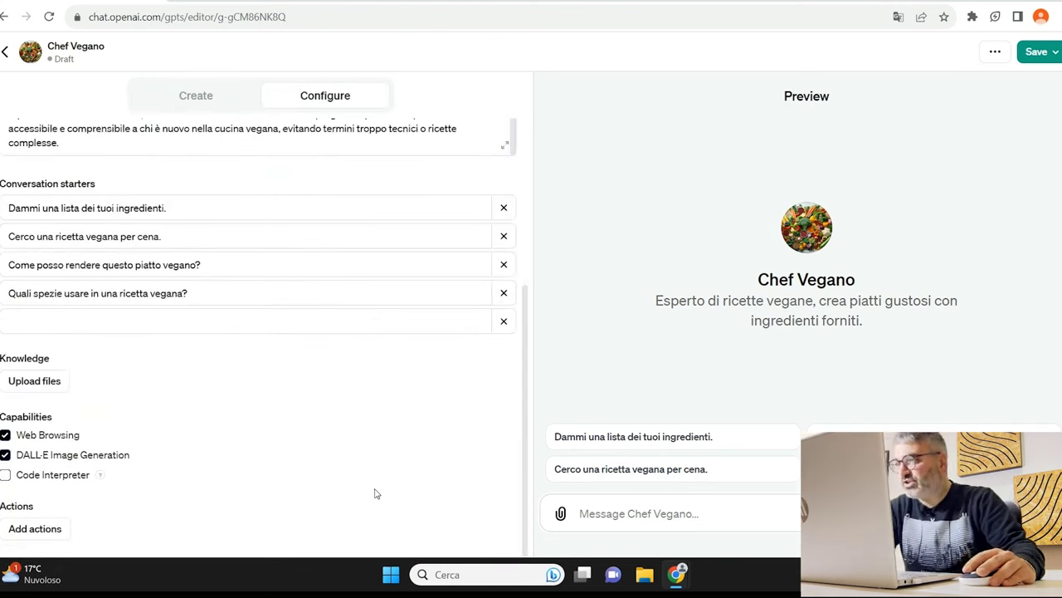
click(53, 320)
text(Come P)
key(BackSpace)
text(posso o)
key(BackSpace)
key(BackSpace)
key(BackSpace)
key(BackSpace)
key(BackSpace)
key(BackSpace)
text(osso iniziare al meglio la fie)
key(BackSpace)
key(BackSpace)
key(BackSpace)
text(dieta vegana?)
click(223, 60)
click(183, 98)
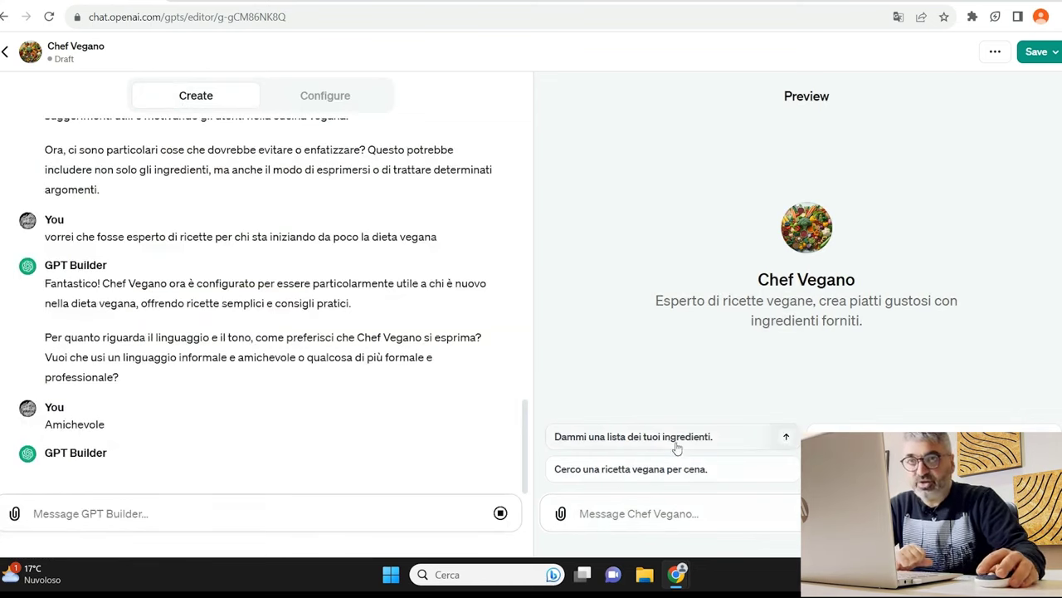
Save Chef Vegano with publishing restricted to Only me, check the My GPTs list, and return to its chat.
click(1037, 52)
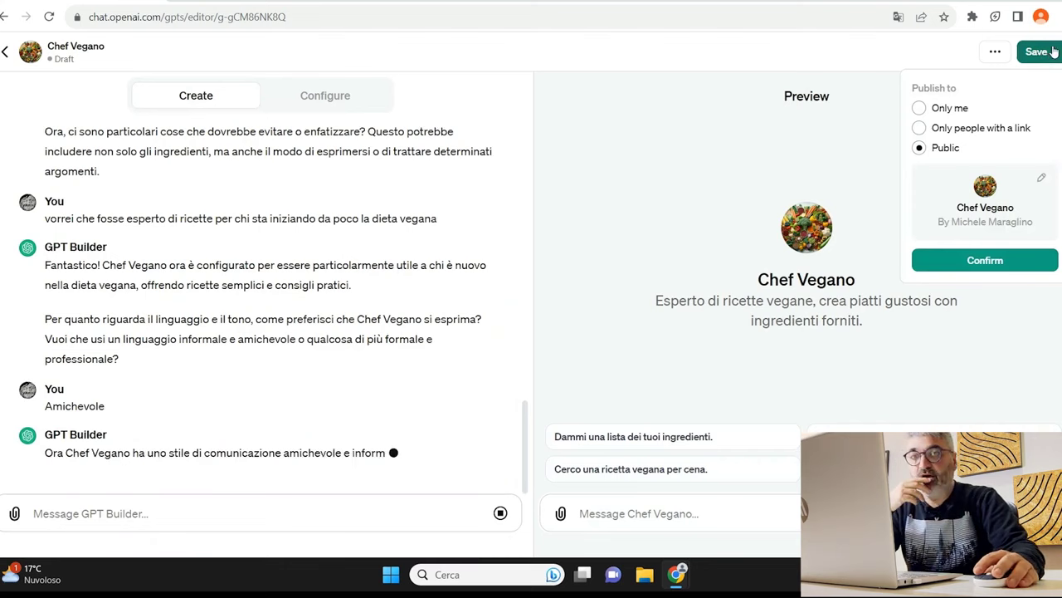
click(976, 131)
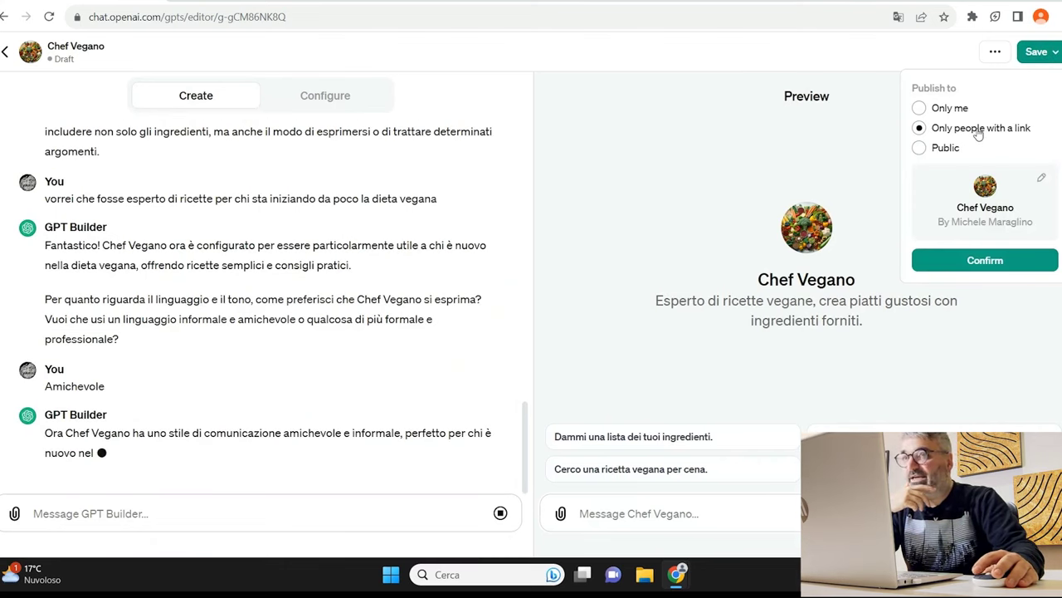
click(918, 111)
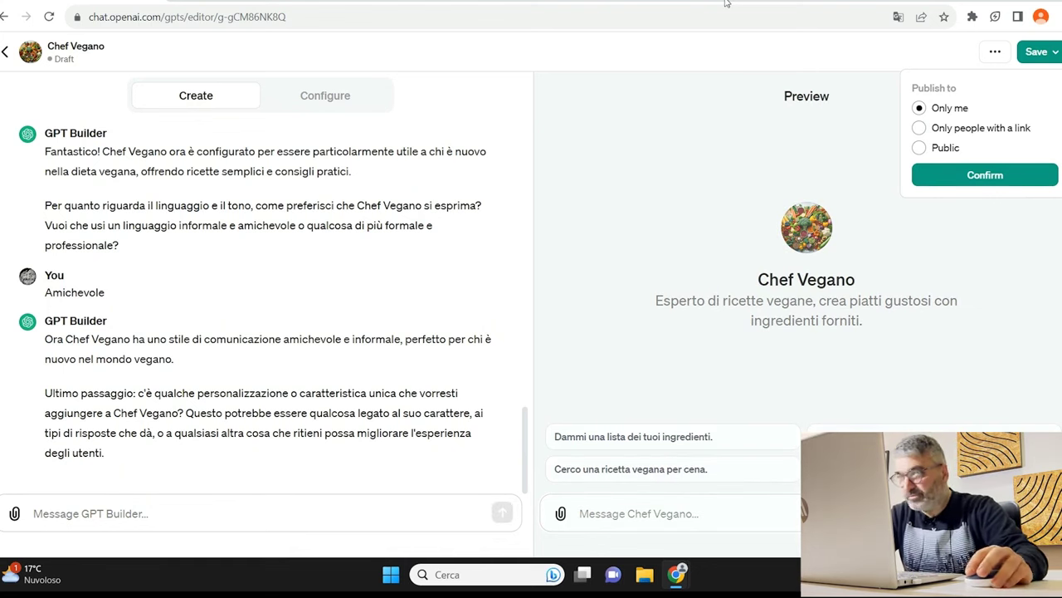
click(1010, 173)
click(1054, 53)
click(946, 130)
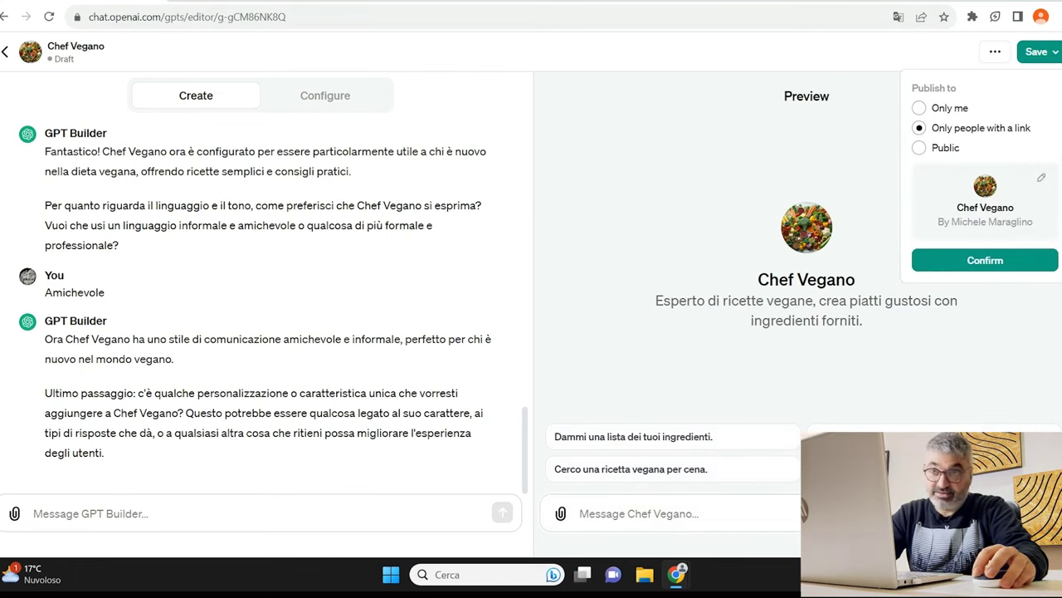
click(946, 108)
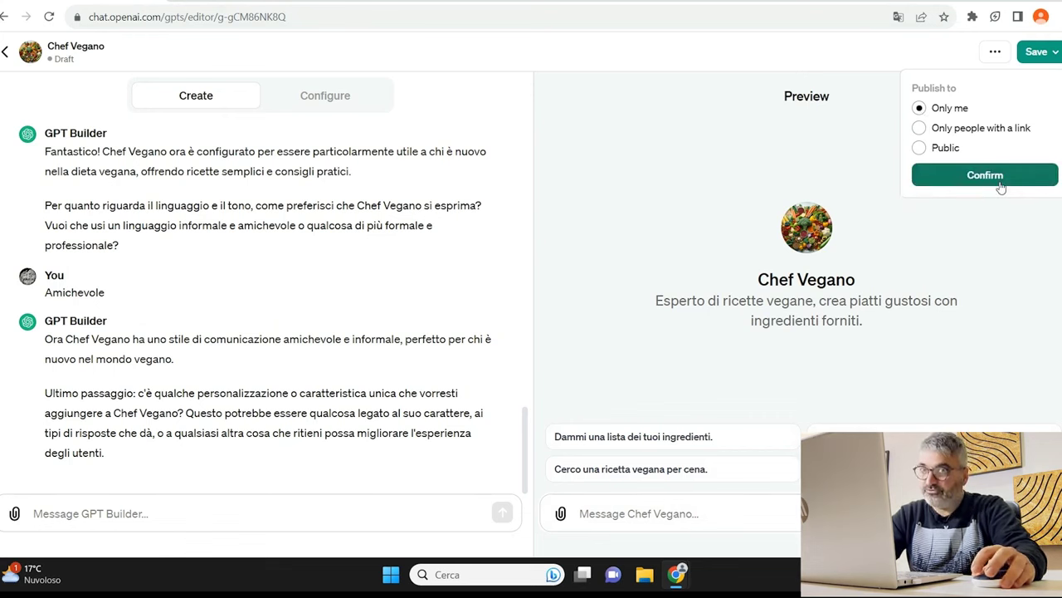
click(999, 179)
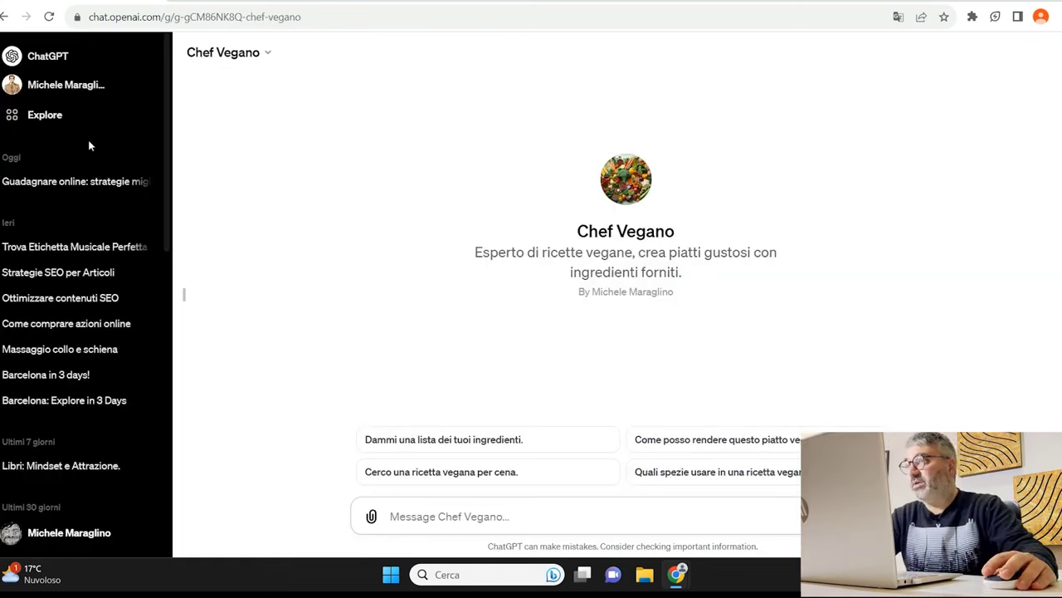
click(41, 116)
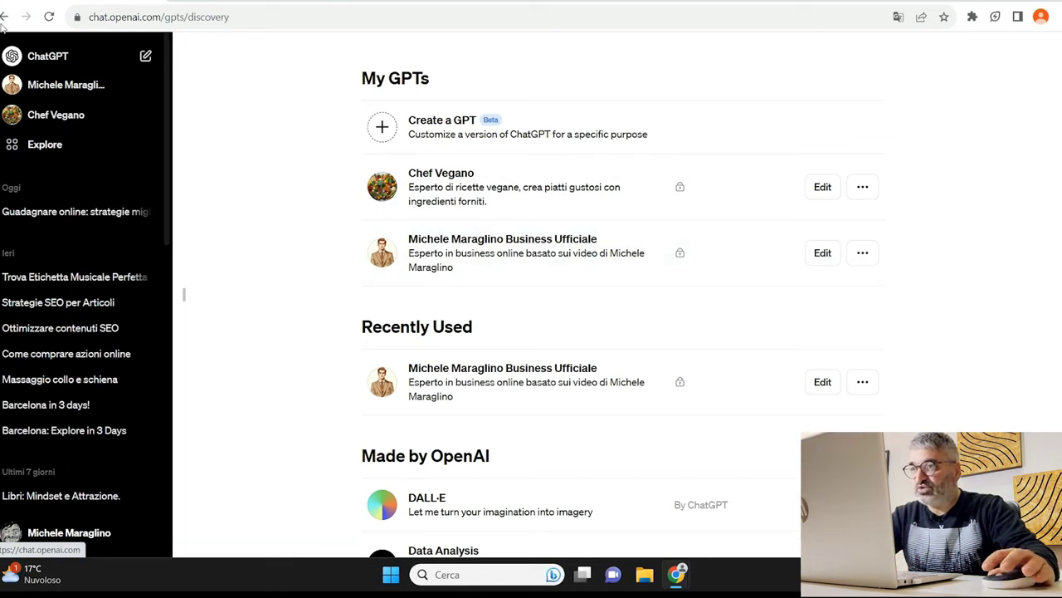
click(4, 18)
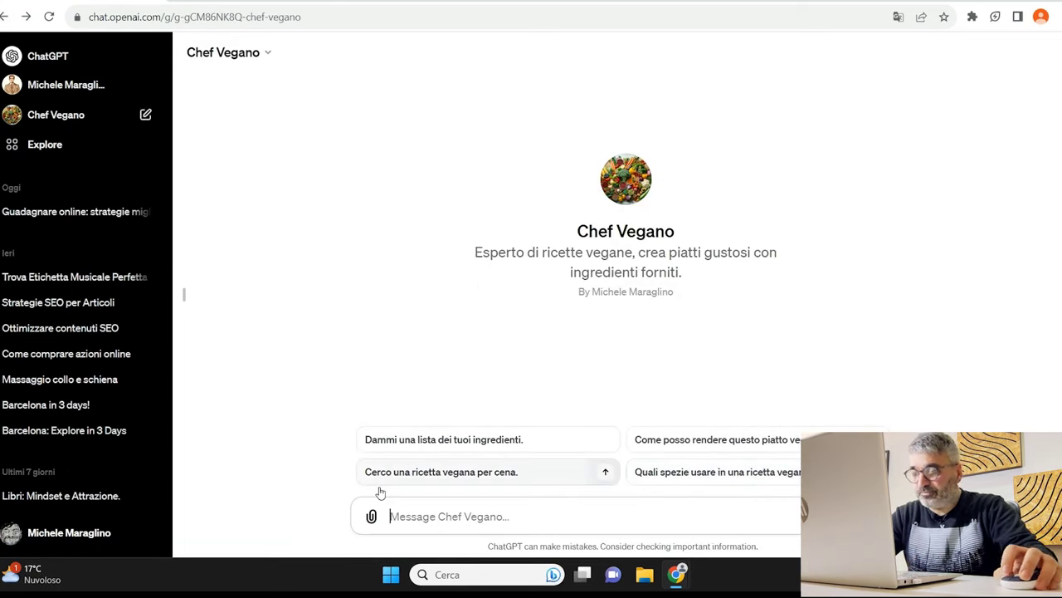
Ask Chef Vegano "ho una cipolla e del tofu cosa posso cucinarmi?".
text(ho s)
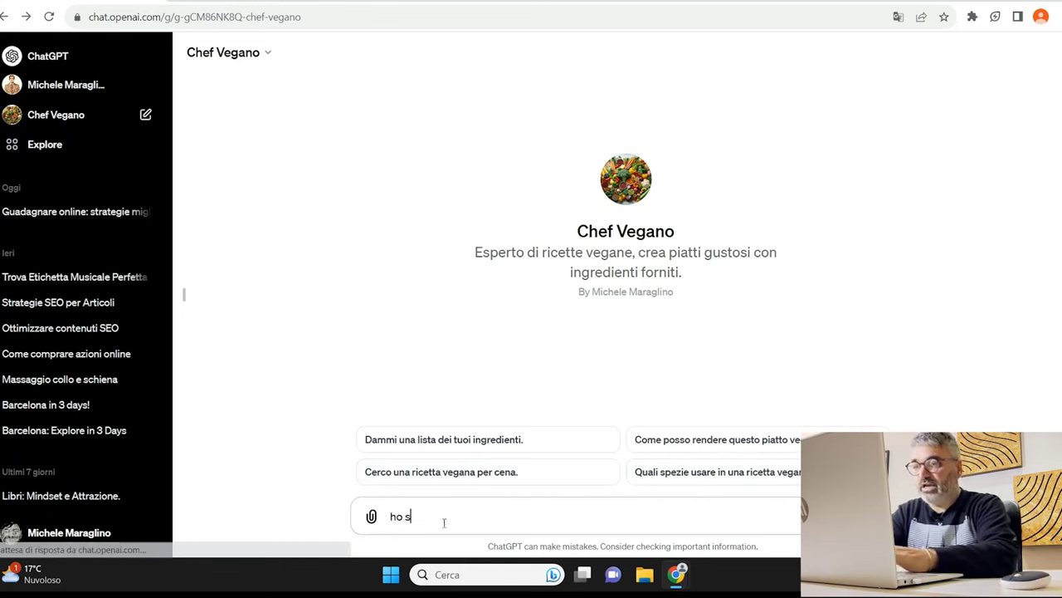
key(BackSpace)
text(una cipolla d)
key(BackSpace)
text(e del tofu cosa posso cucinarmi?)
key(Return)
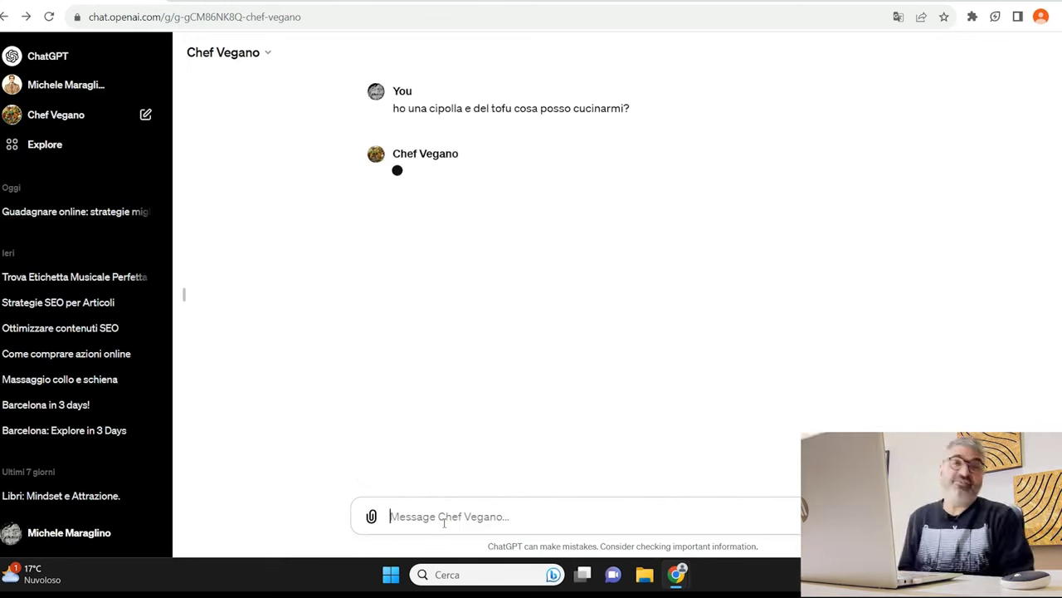